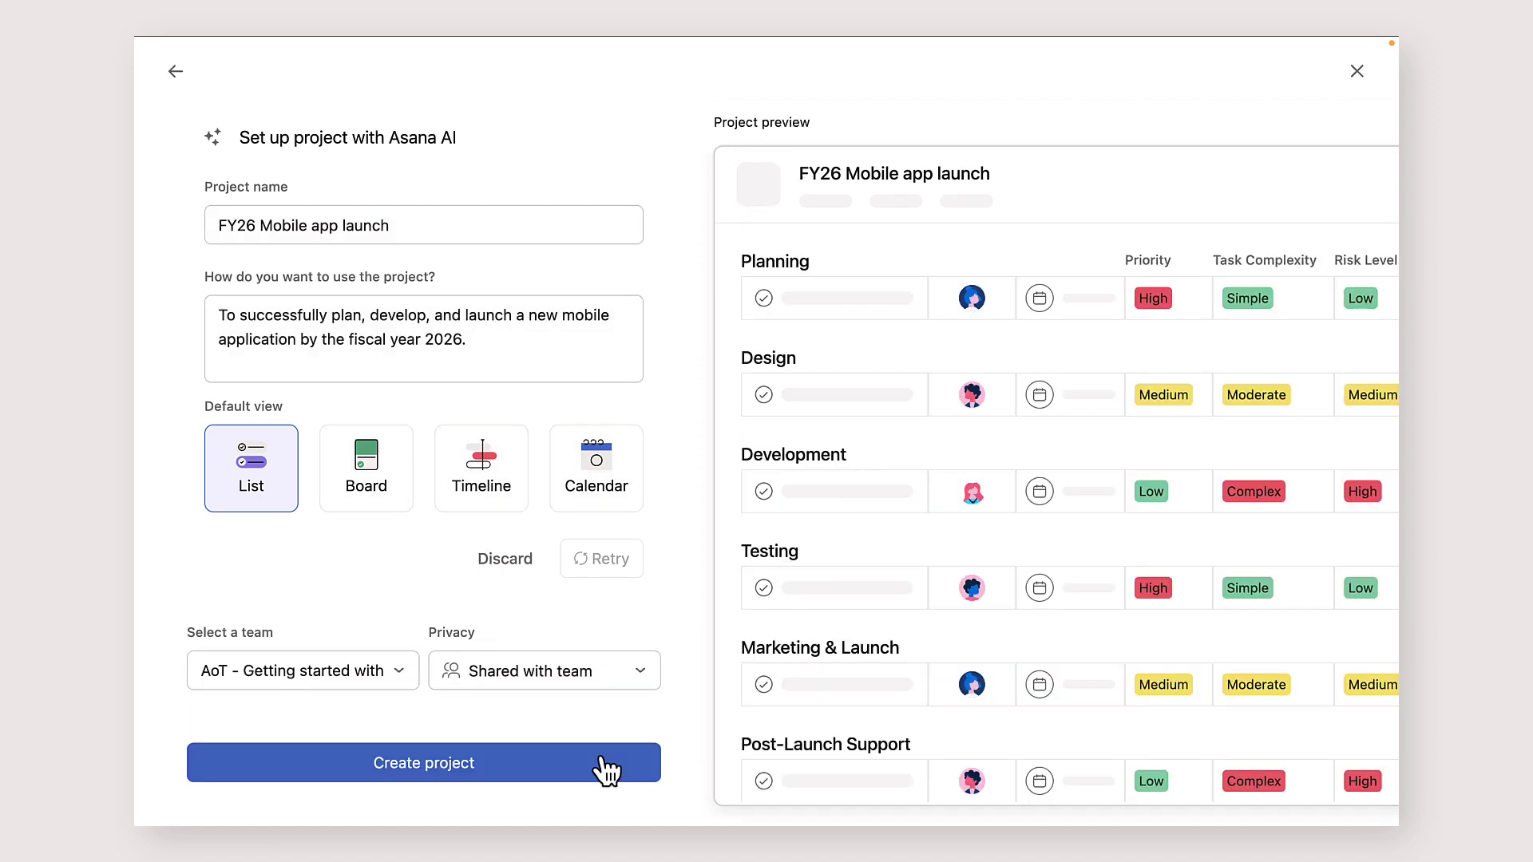
# Create the 'FY26 Mobile app launch' project from the AI-drafted setup in List view
pyautogui.click(602, 761)
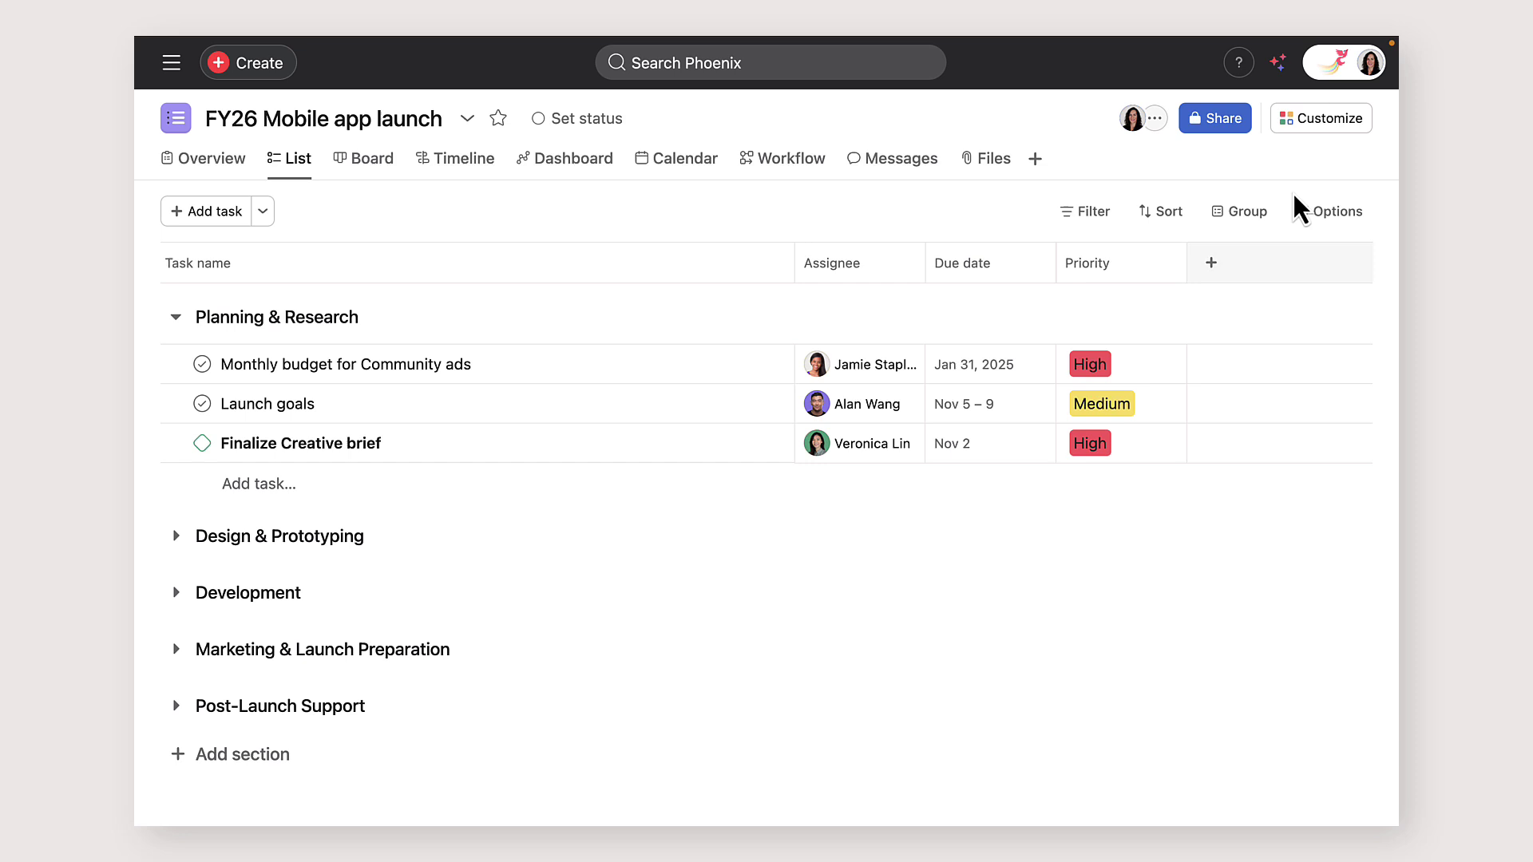
# Ask Asana AI 'What should I consider when planning a product launch project'
pyautogui.click(1280, 71)
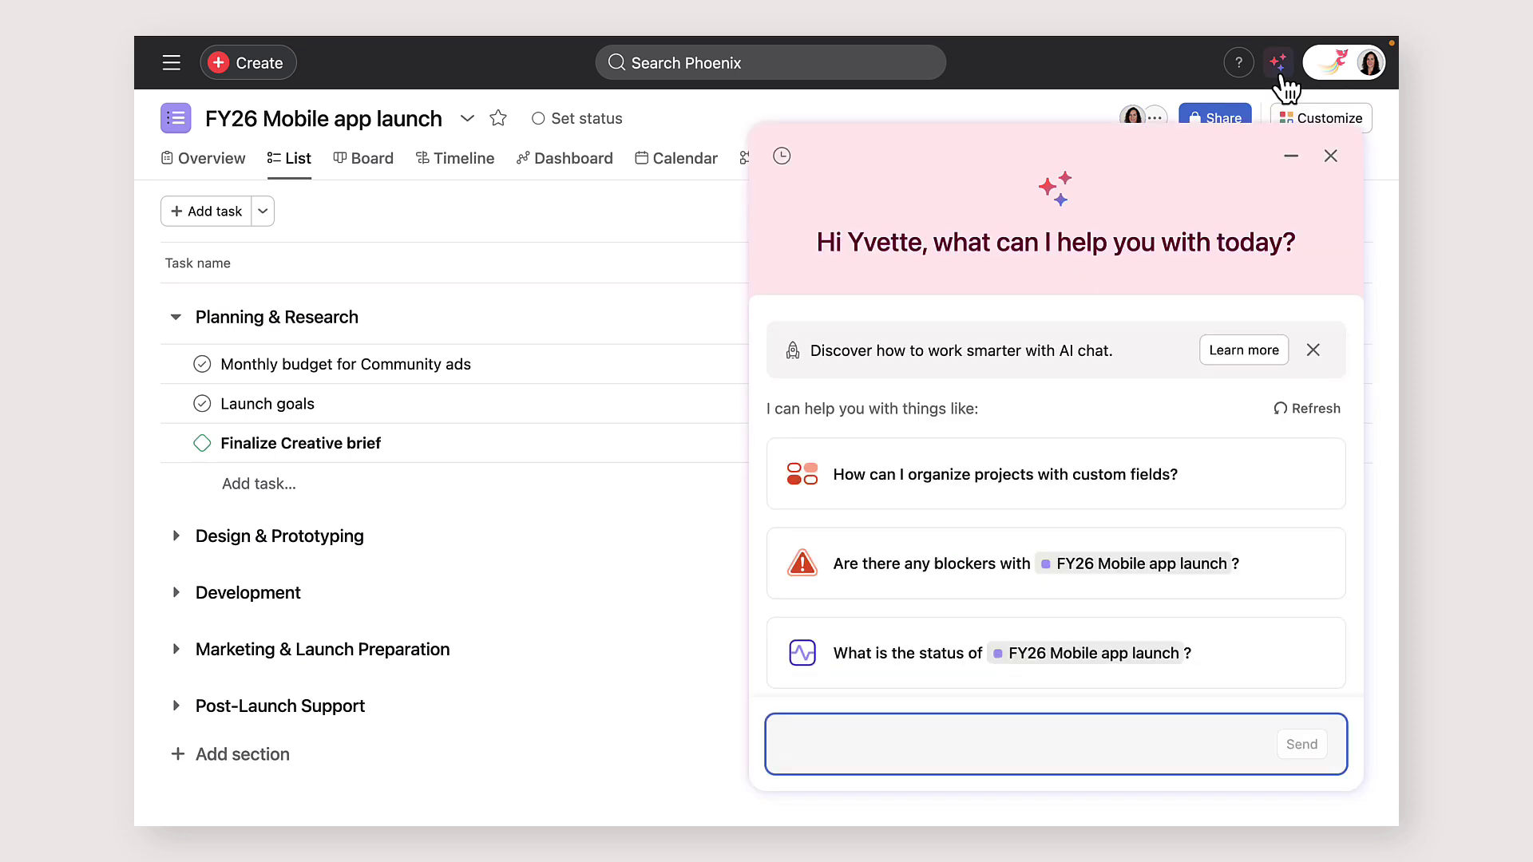
pyautogui.write('What should I cons')
pyautogui.write('ider when planning a product la')
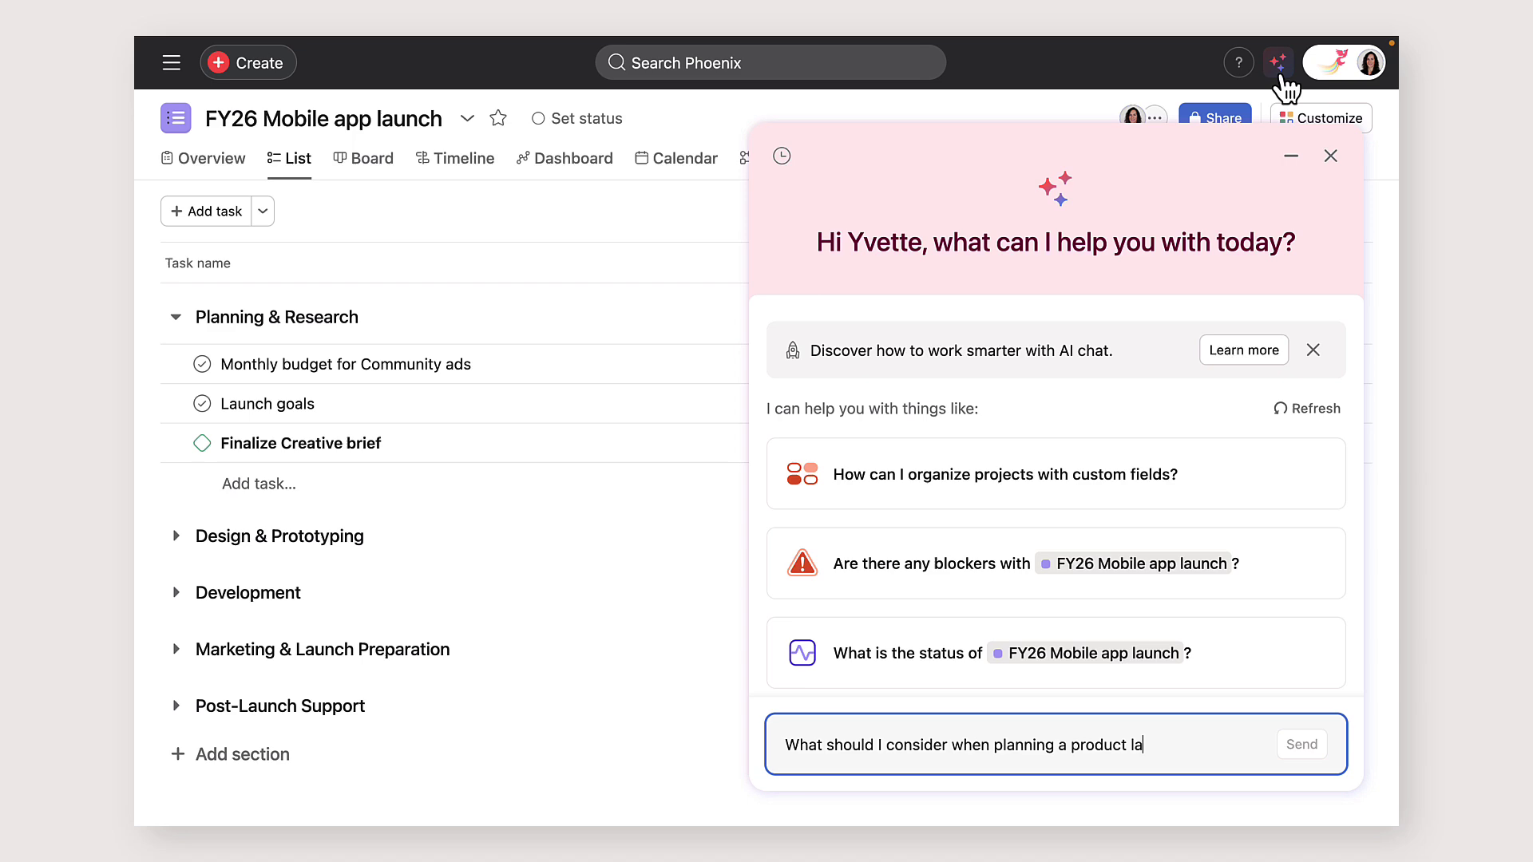
pyautogui.write('unch project?')
pyautogui.press('Return')
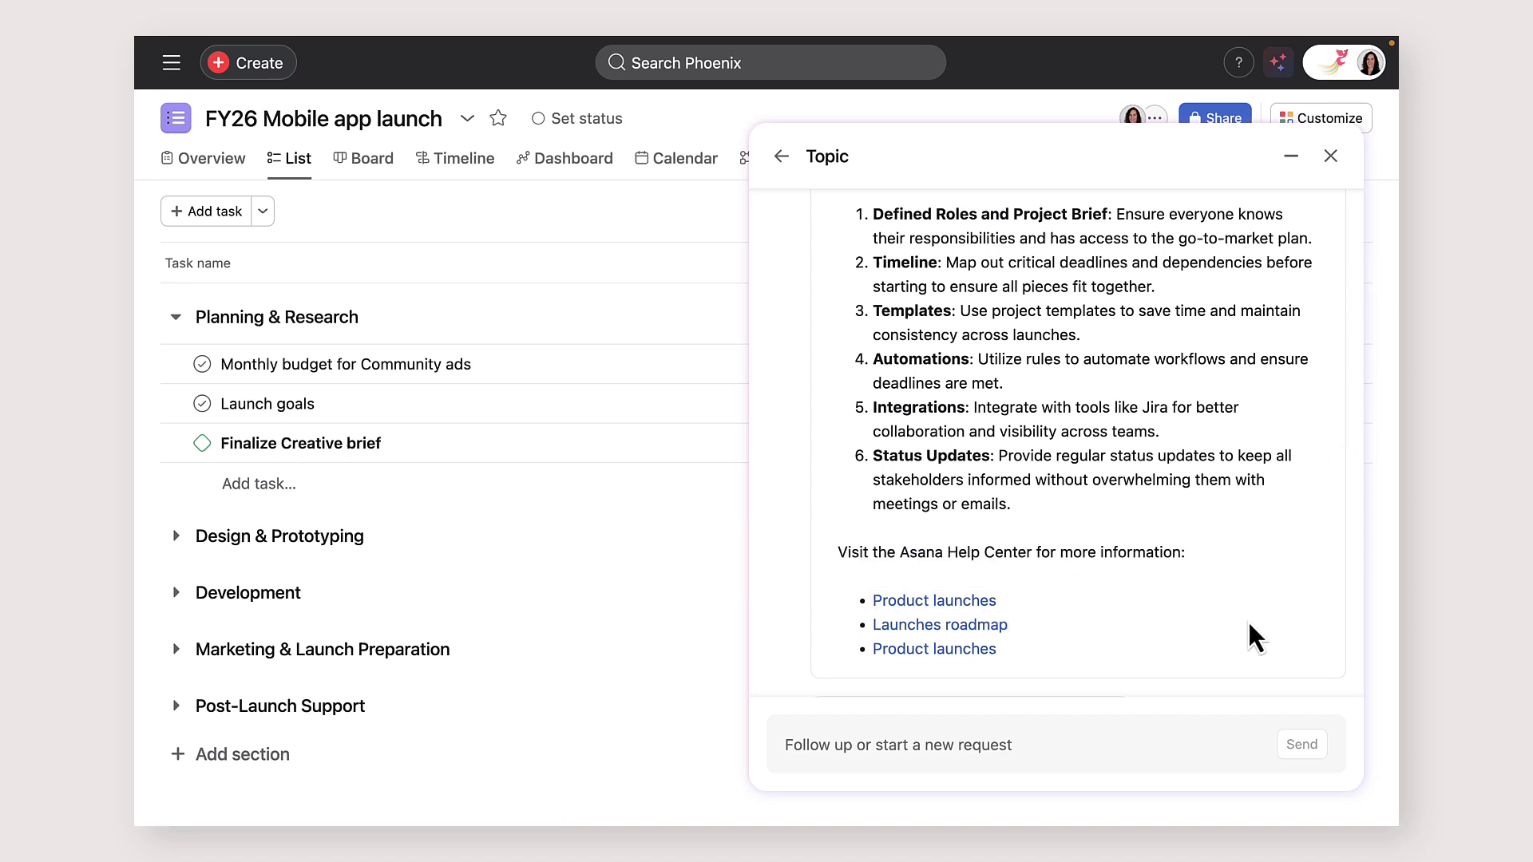
# Have AI draft design review and legal review subtasks for Finalize Creative brief
pyautogui.click(1331, 157)
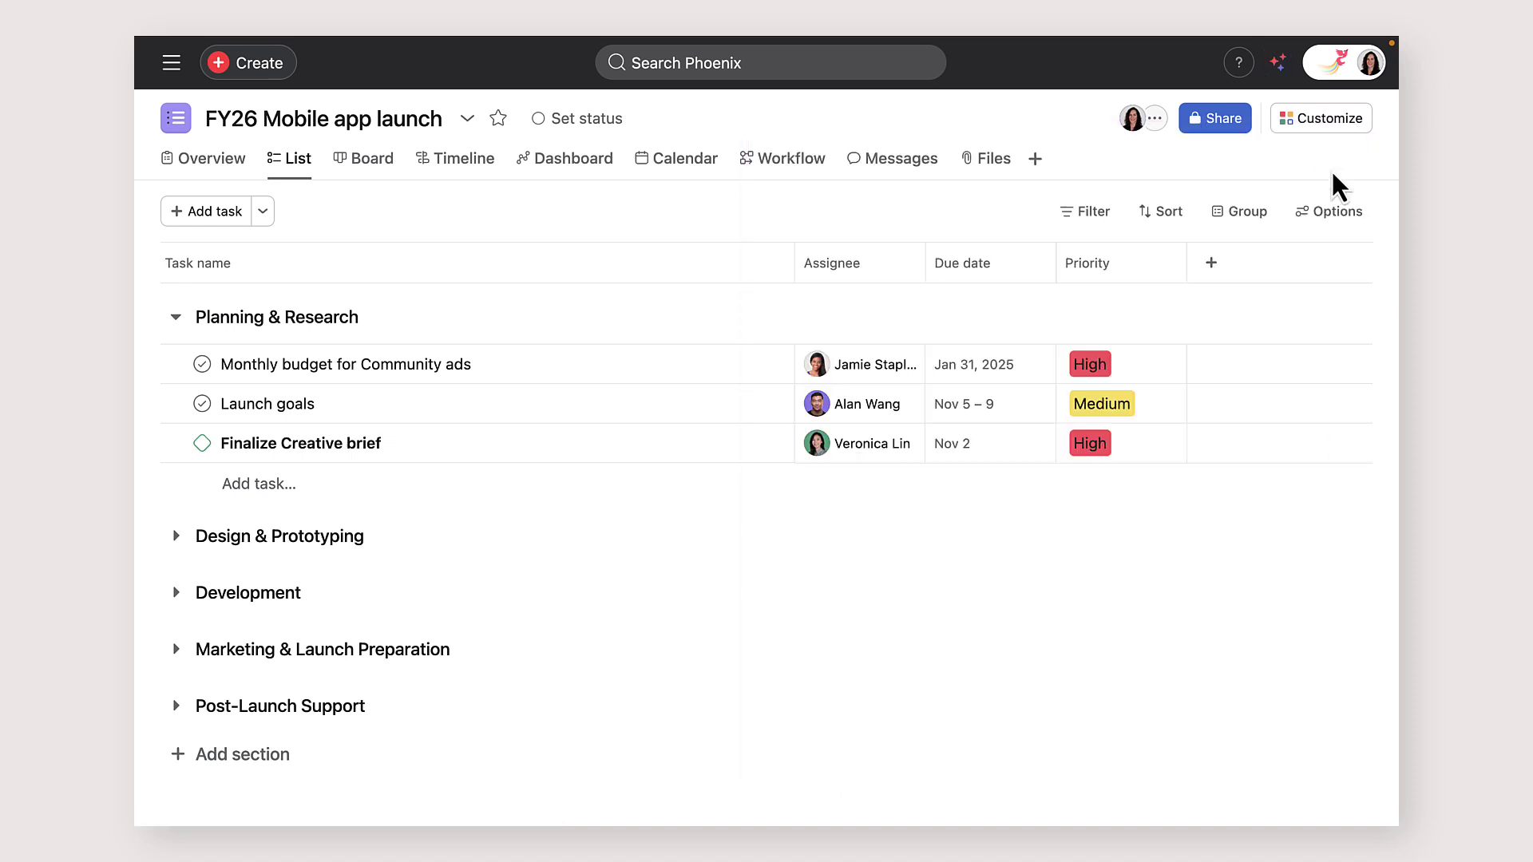
pyautogui.click(716, 450)
pyautogui.scroll(-3, 850, 531)
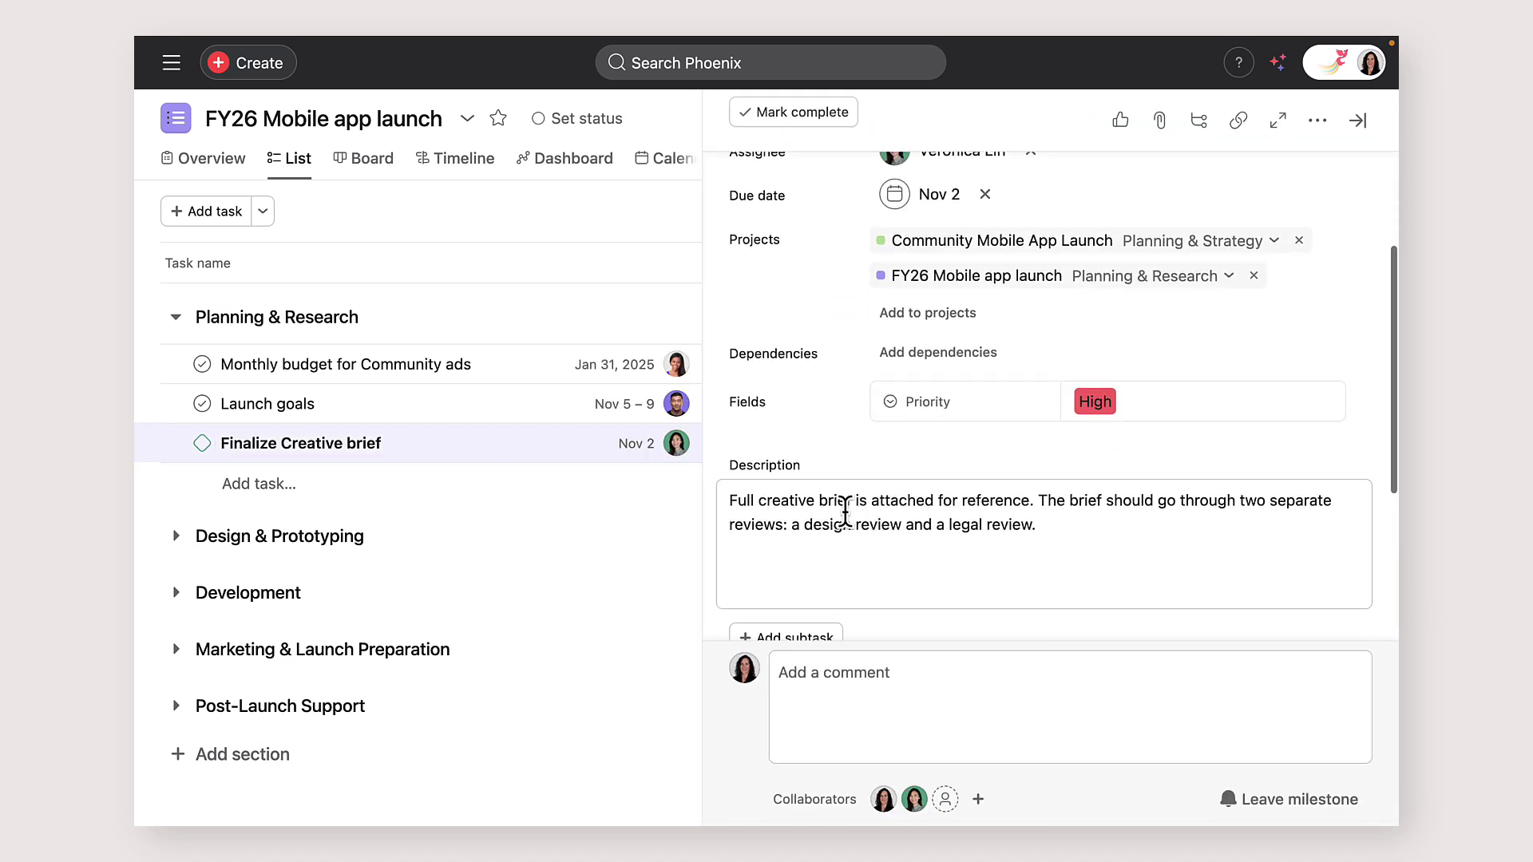
pyautogui.scroll(-2, 851, 530)
pyautogui.click(823, 536)
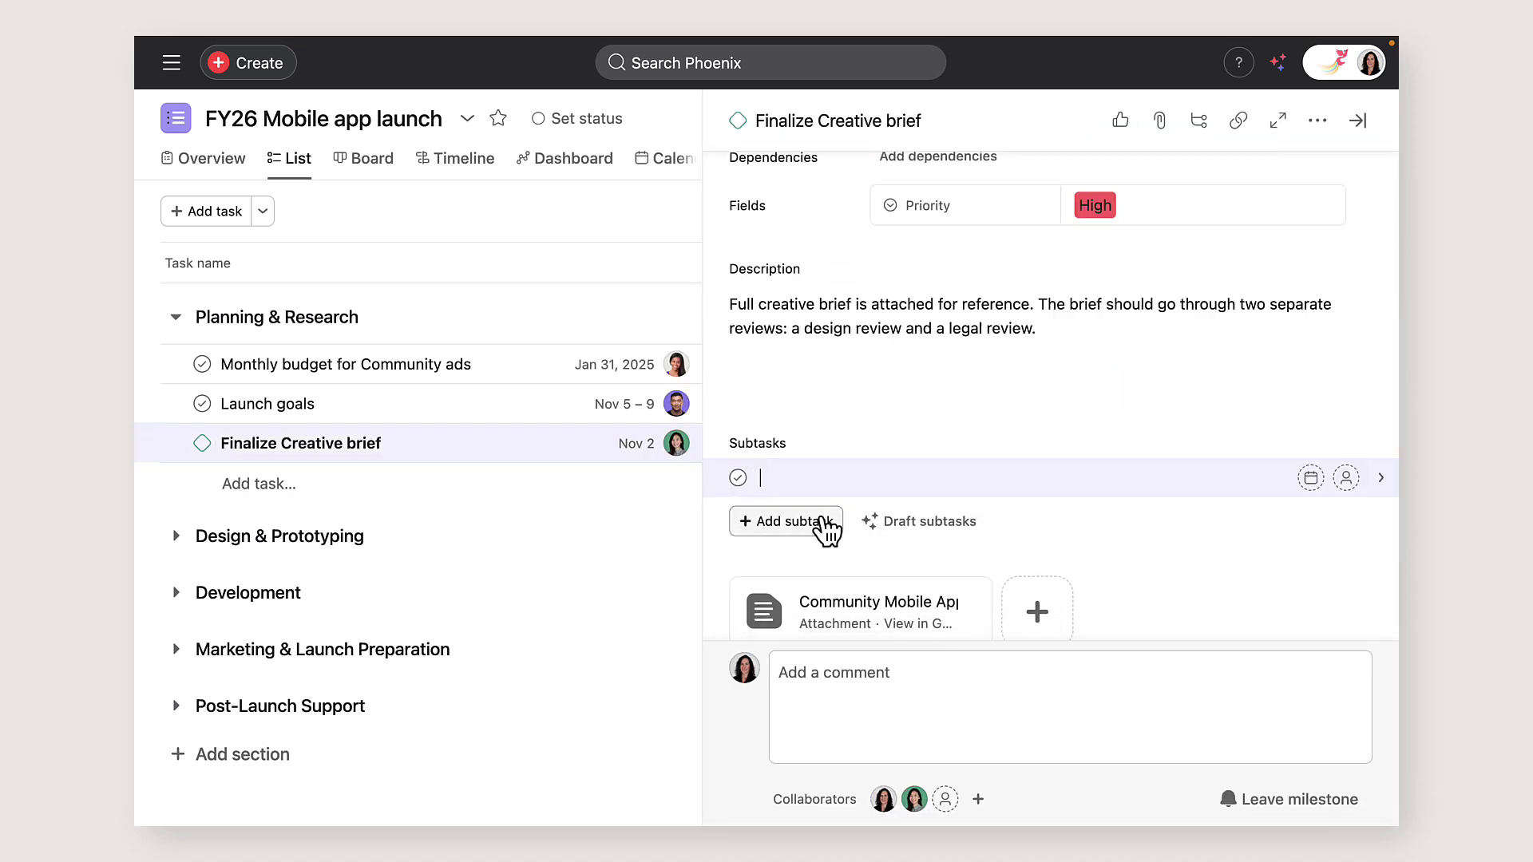
pyautogui.click(949, 527)
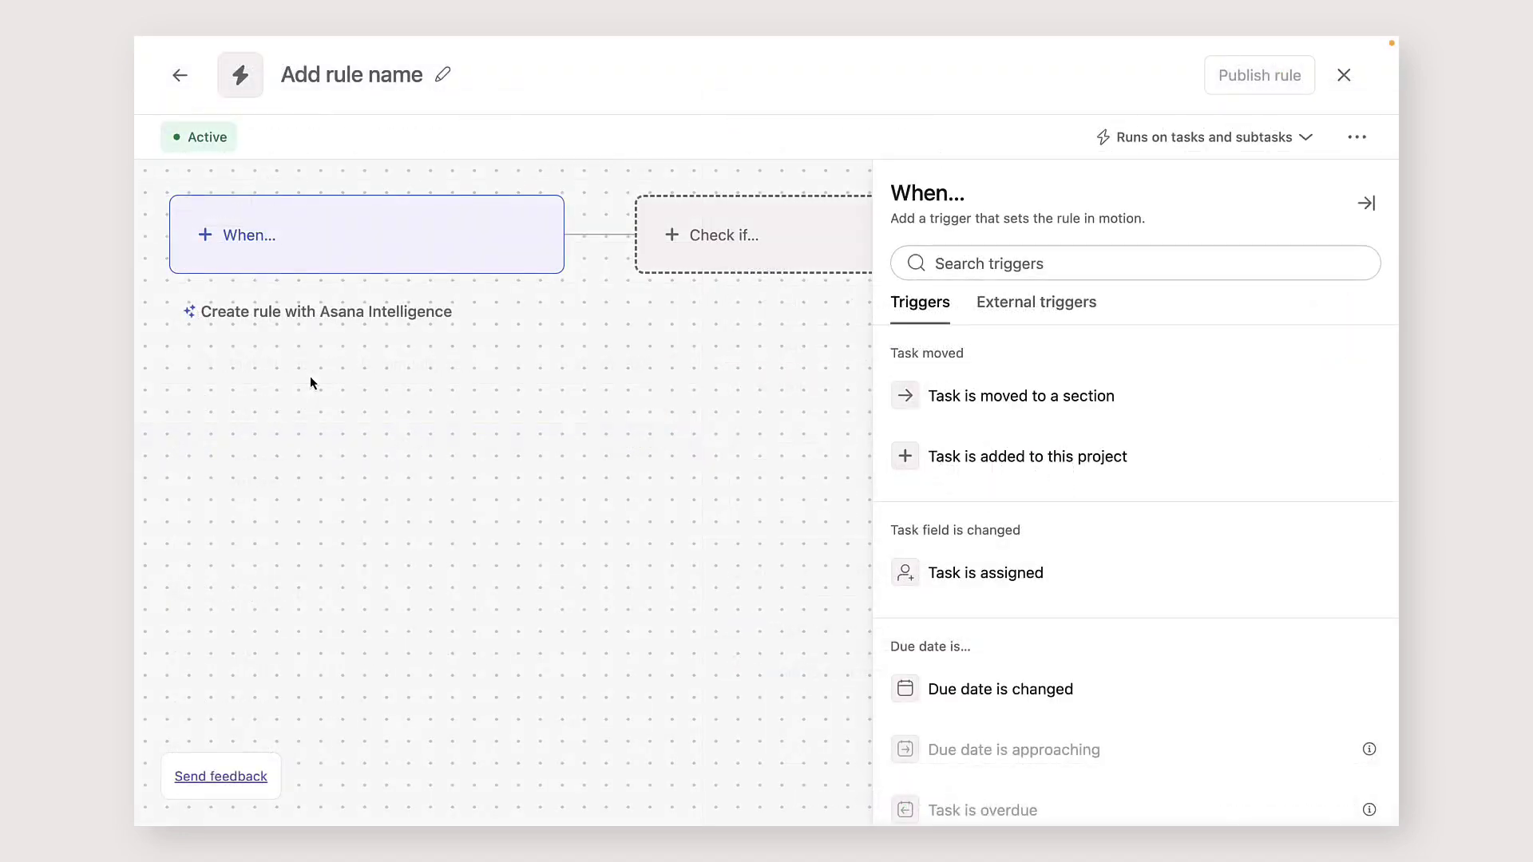
# Generate an AI rule: when a task is added to this project, move it to Backlog
pyautogui.click(341, 314)
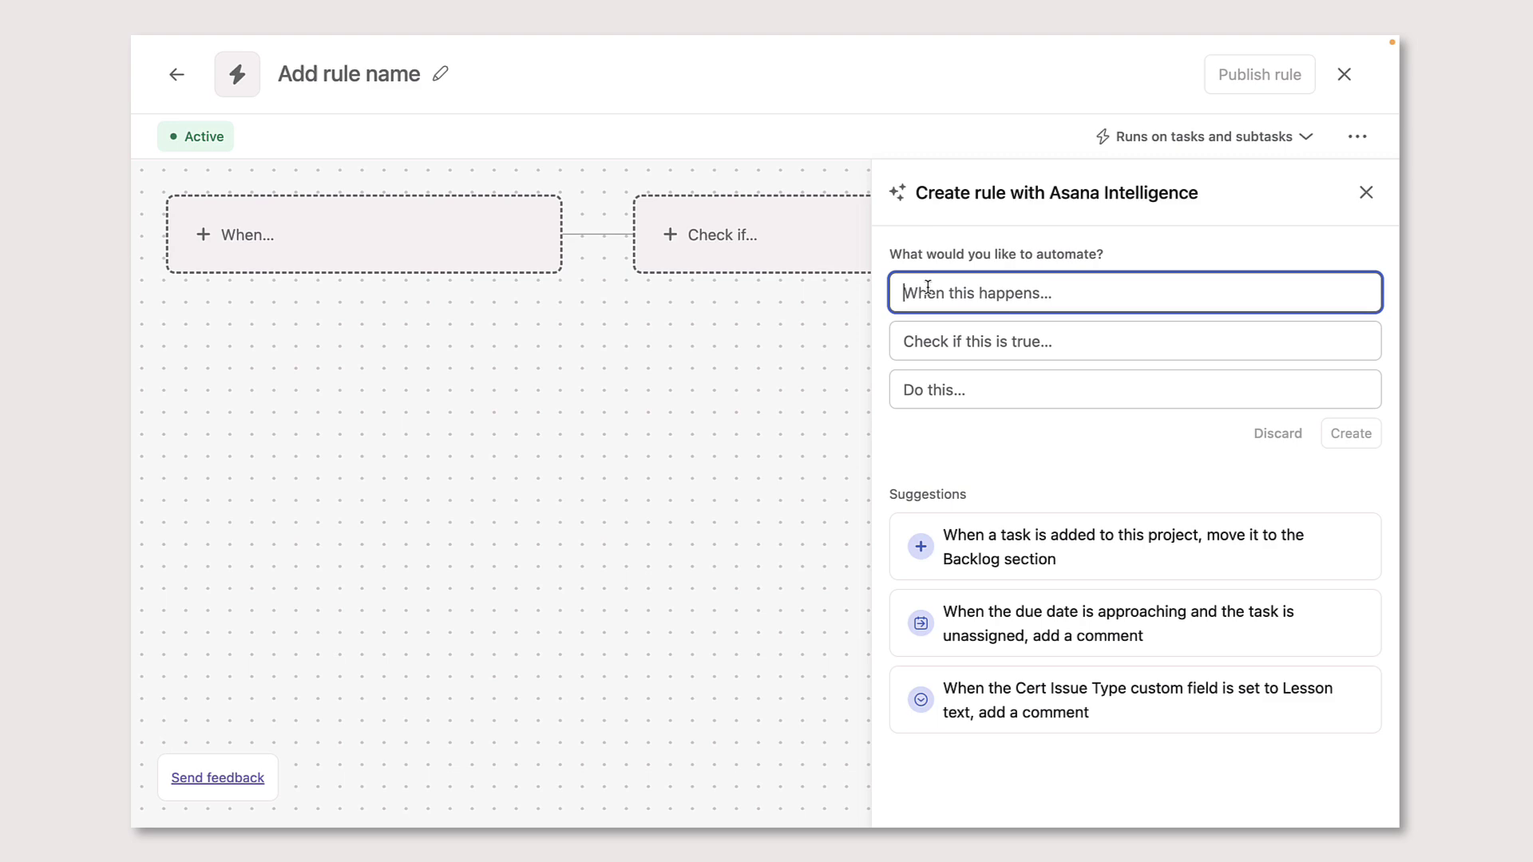
pyautogui.write('when task is added to this pr')
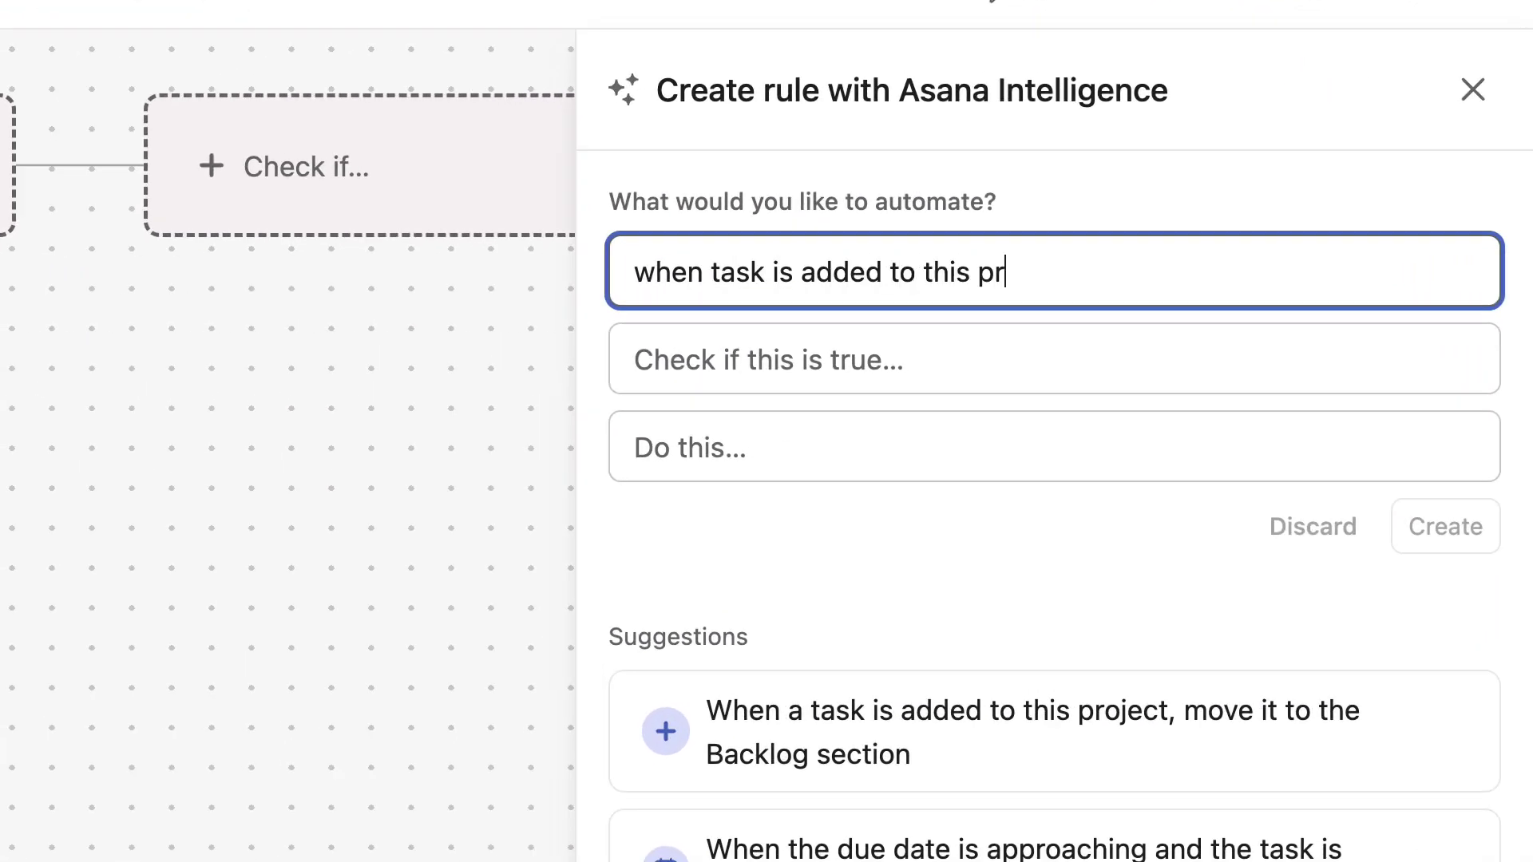
pyautogui.write('oject')
pyautogui.click(694, 439)
pyautogui.write('move to ba')
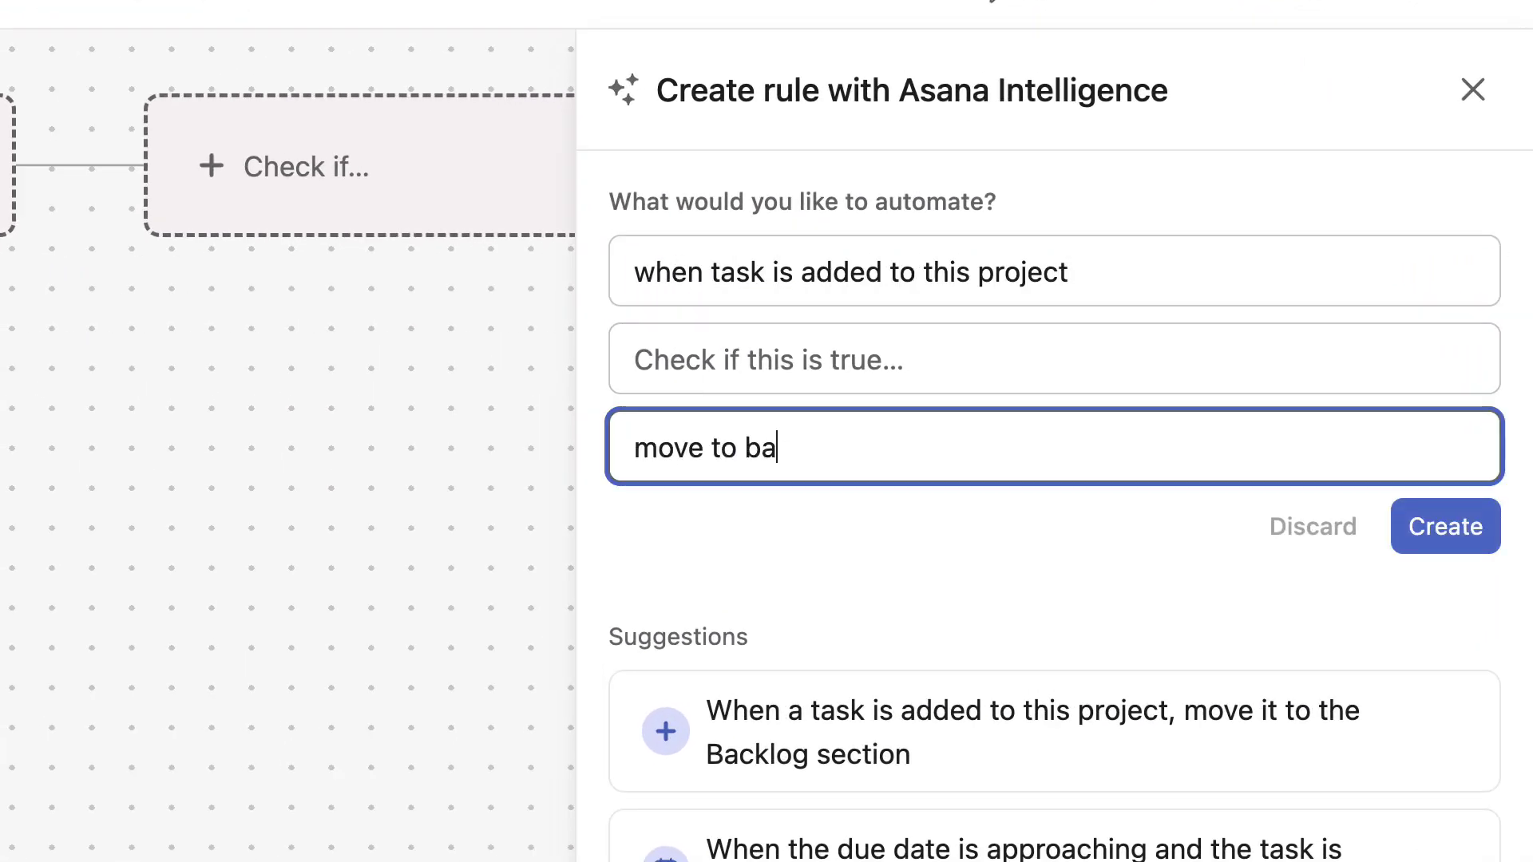
pyautogui.write('cklog section')
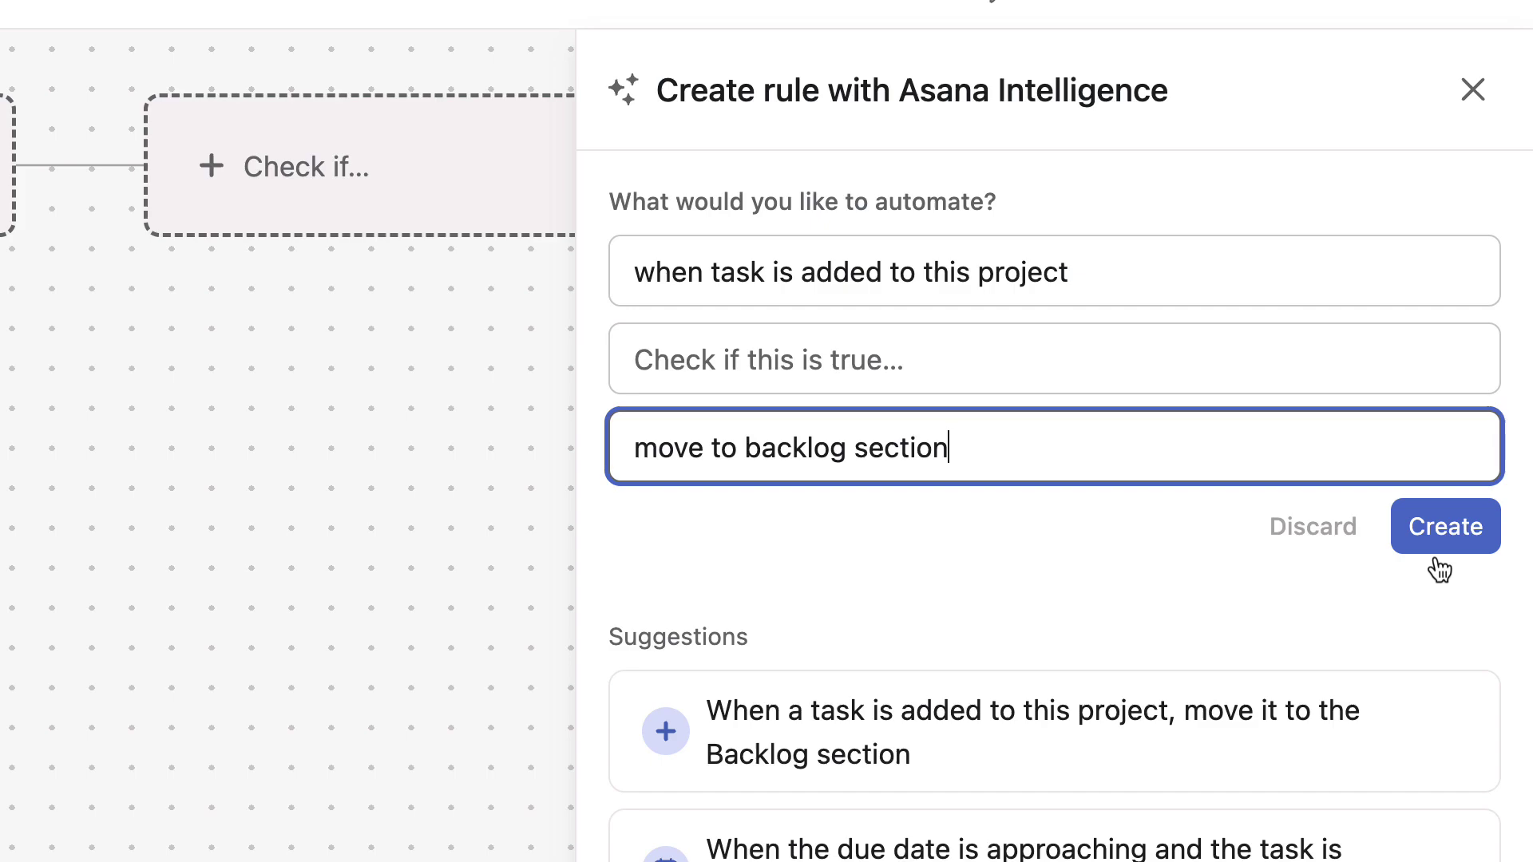
pyautogui.click(1442, 545)
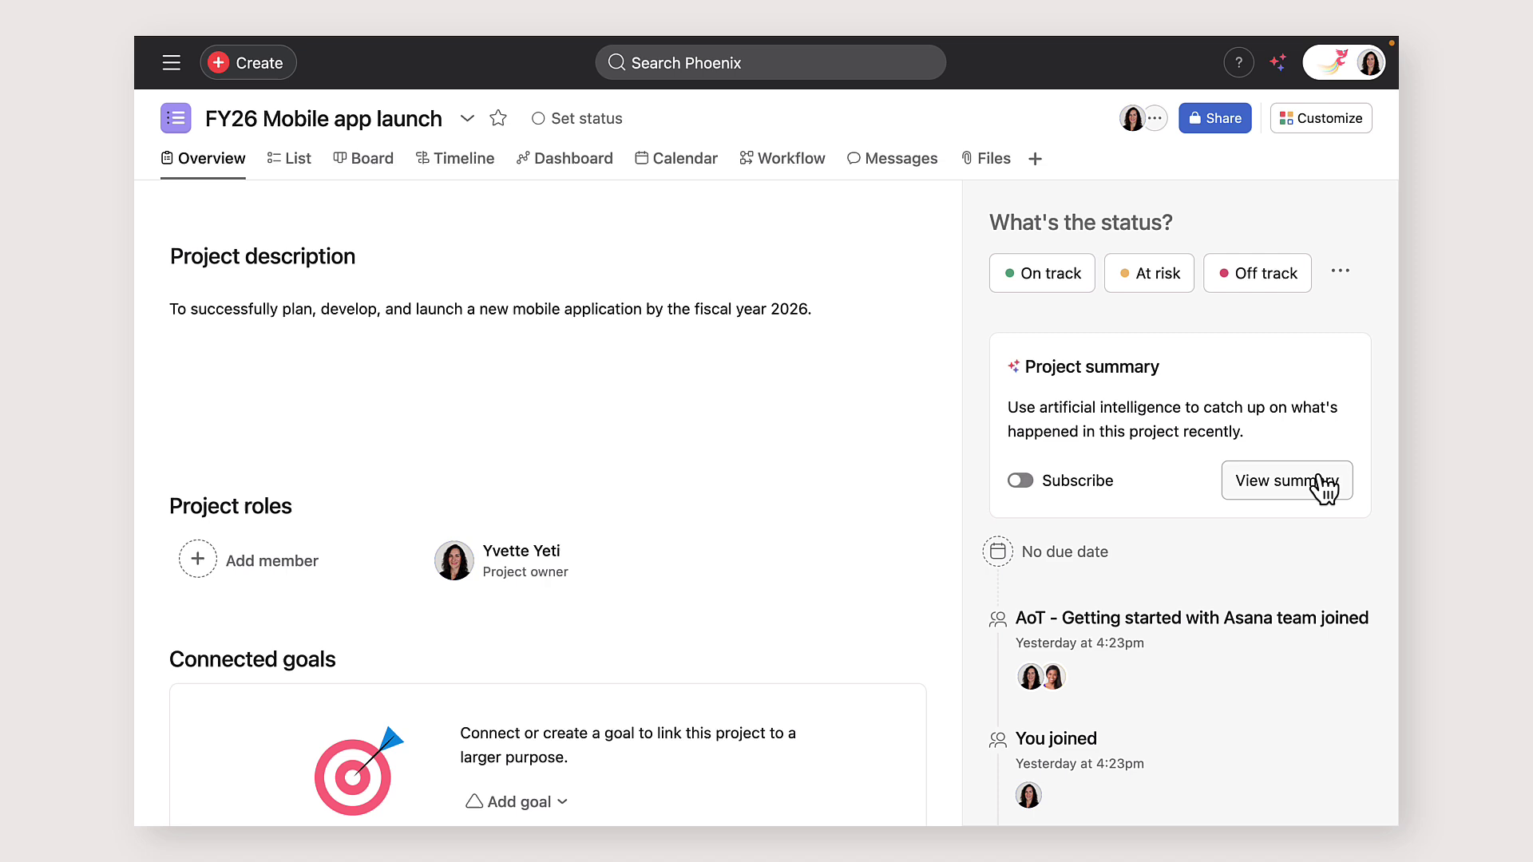
# Generate the AI summary from the Overview's Project summary card
pyautogui.click(1318, 481)
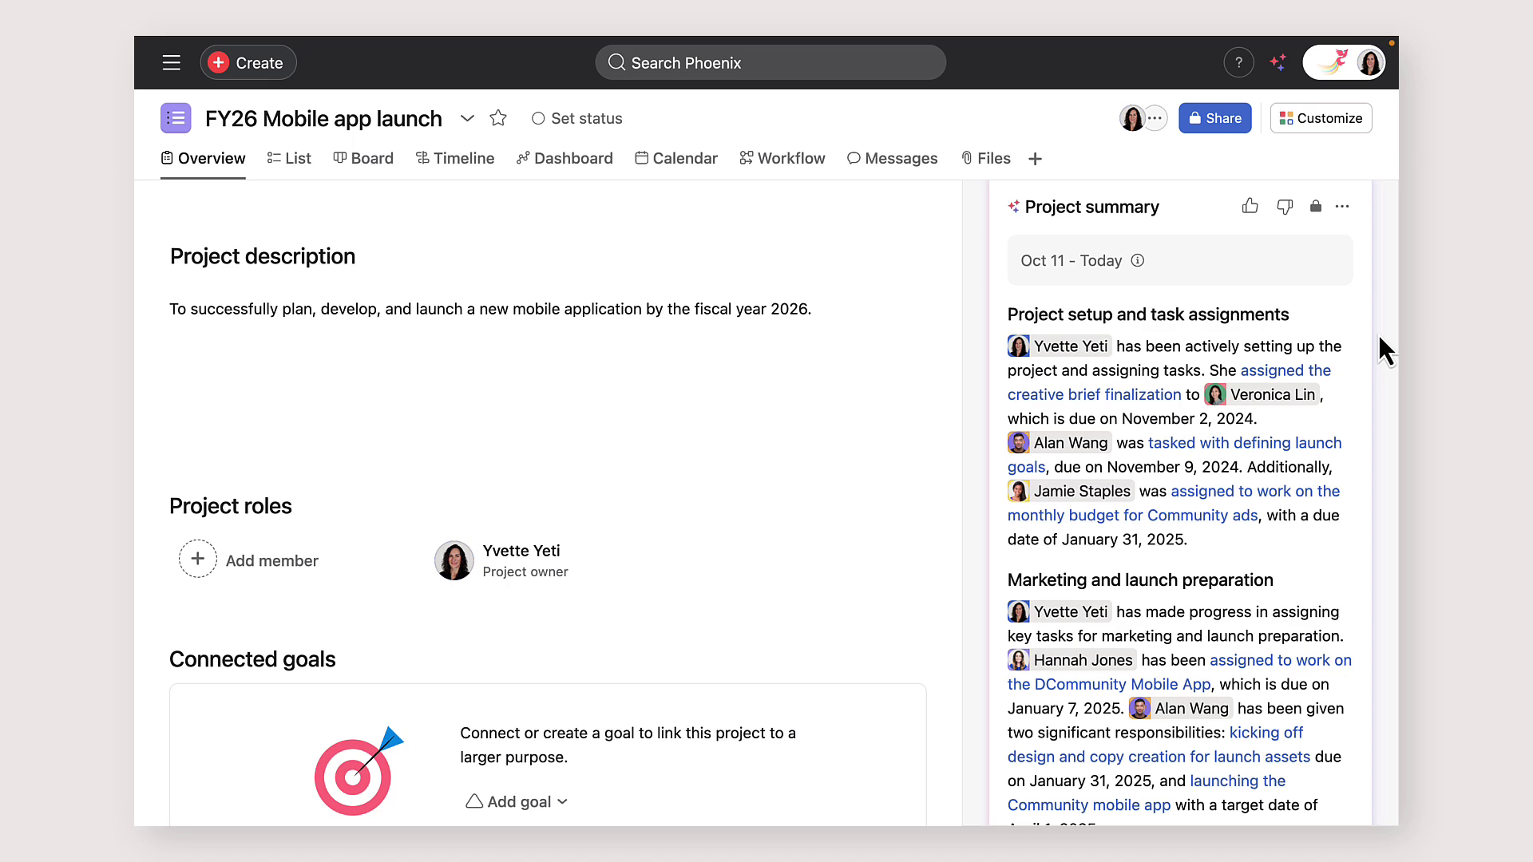
pyautogui.scroll(2, 1379, 333)
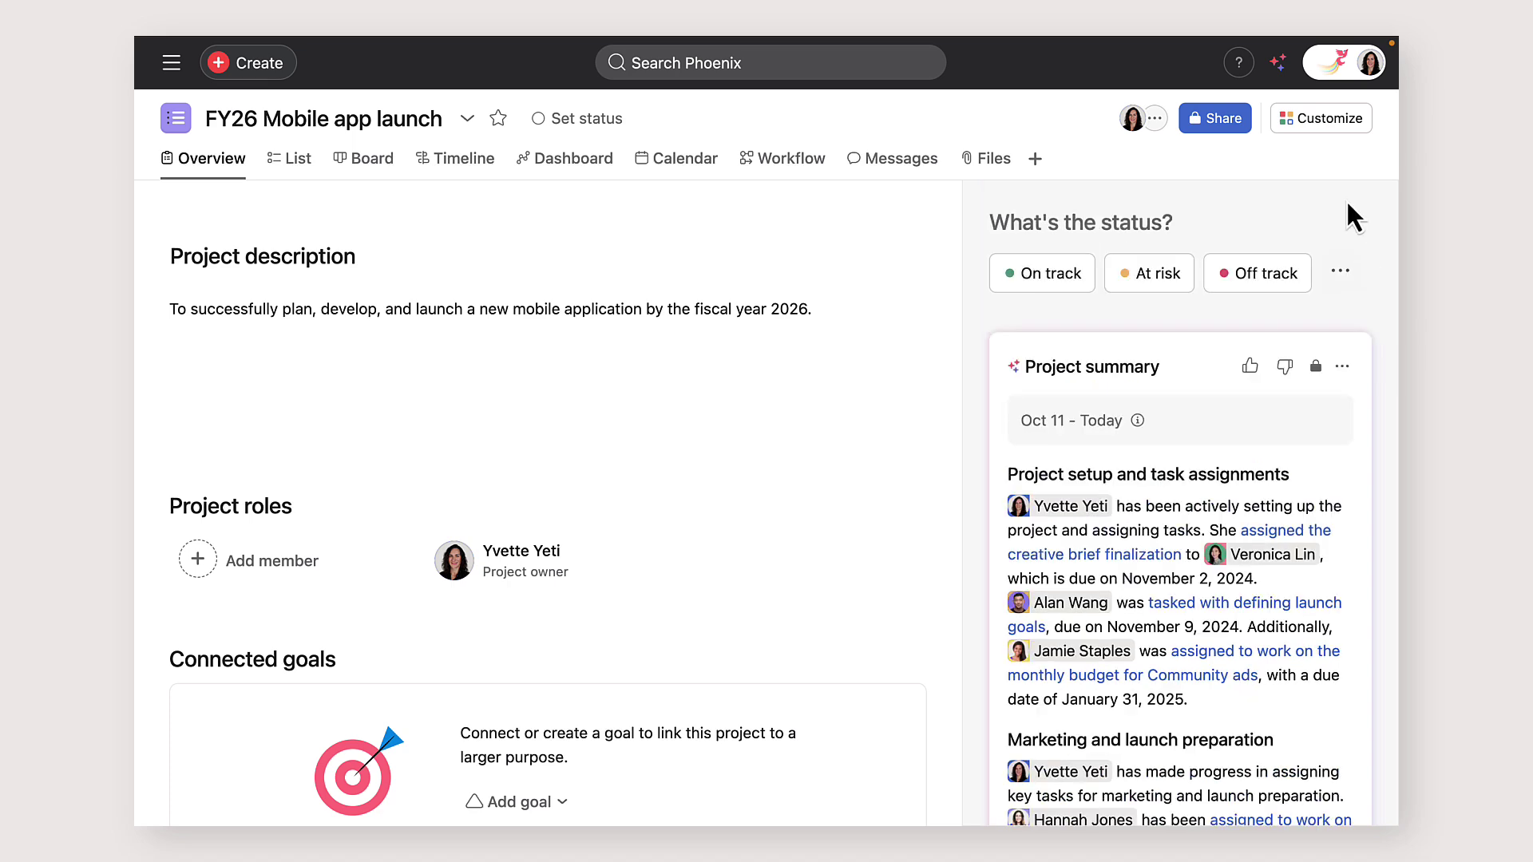
# Ask Asana AI which tasks to prioritize and read through its five-area answer
pyautogui.click(1278, 63)
pyautogui.write('What tasks should the team prioritize in FY26 Mobile app launch ?')
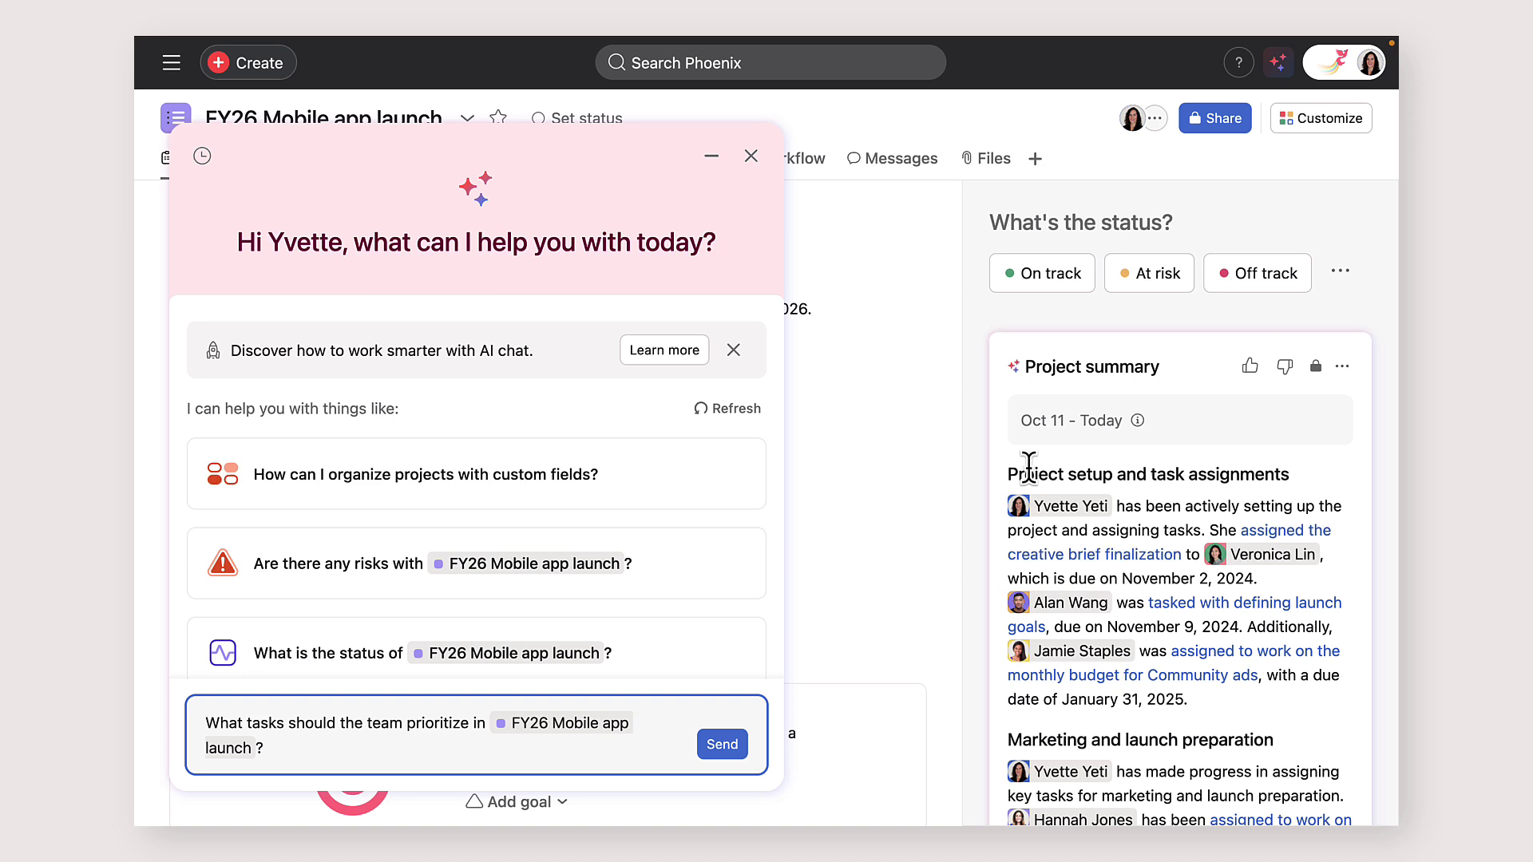
pyautogui.click(722, 745)
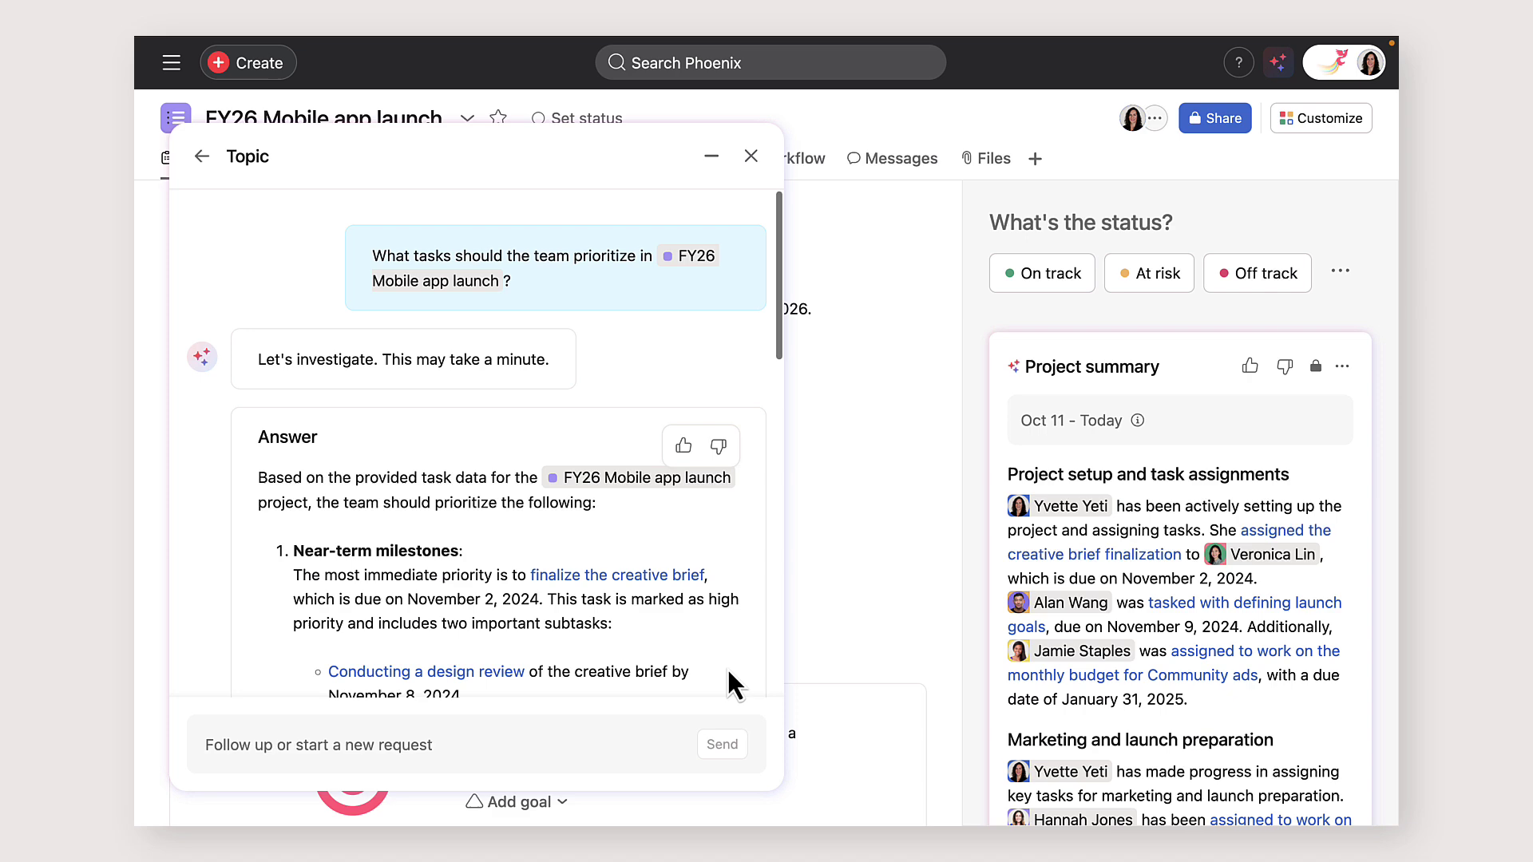
pyautogui.scroll(-10, 726, 669)
pyautogui.scroll(-1, 727, 668)
pyautogui.scroll(-2, 727, 668)
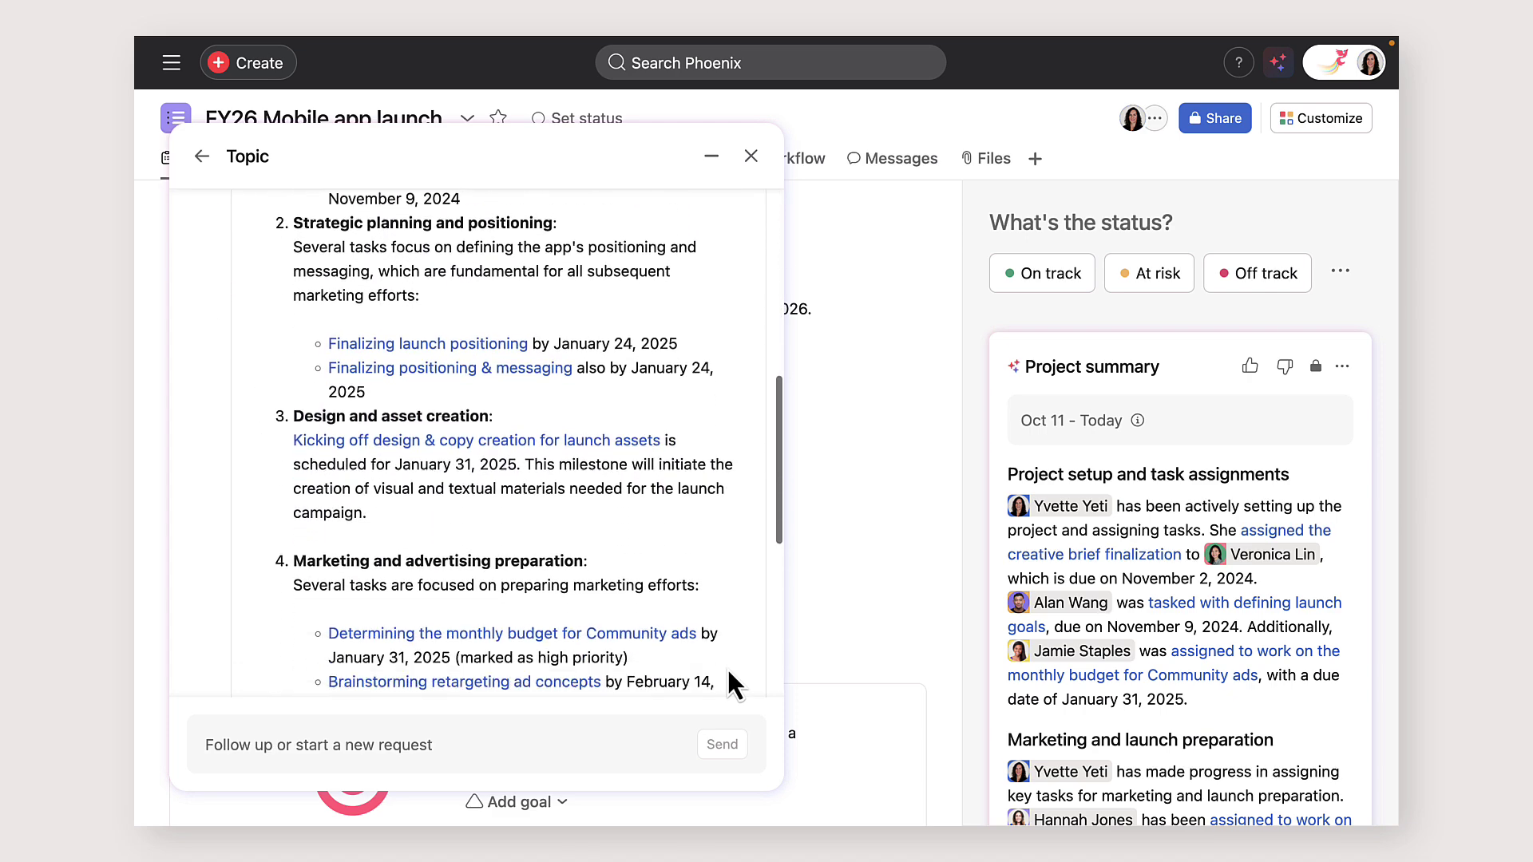
pyautogui.scroll(-2, 727, 669)
pyautogui.scroll(-2, 727, 669)
pyautogui.scroll(-3, 727, 668)
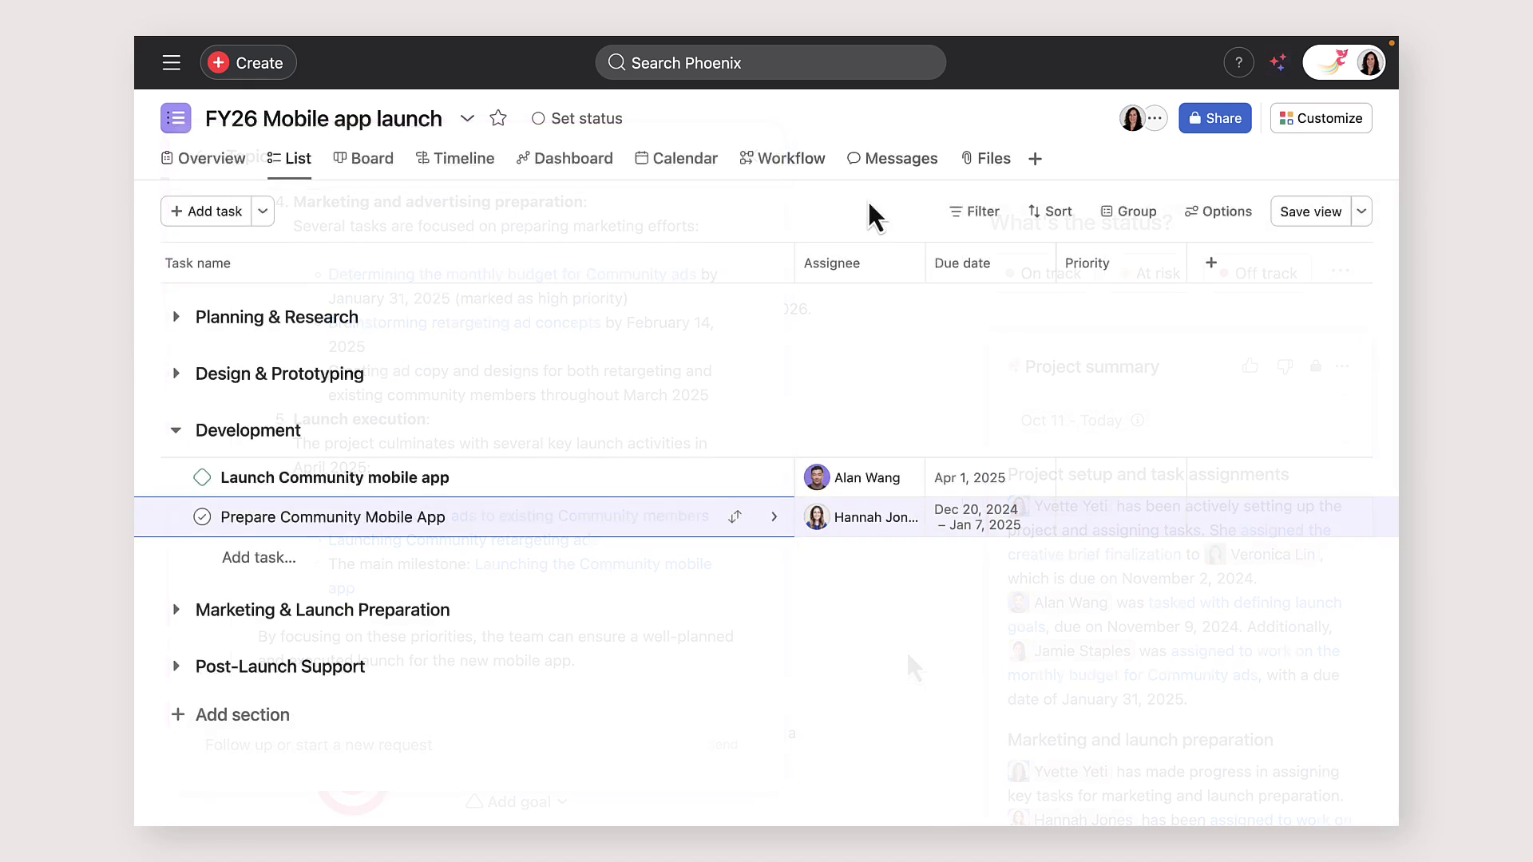
pyautogui.click(773, 520)
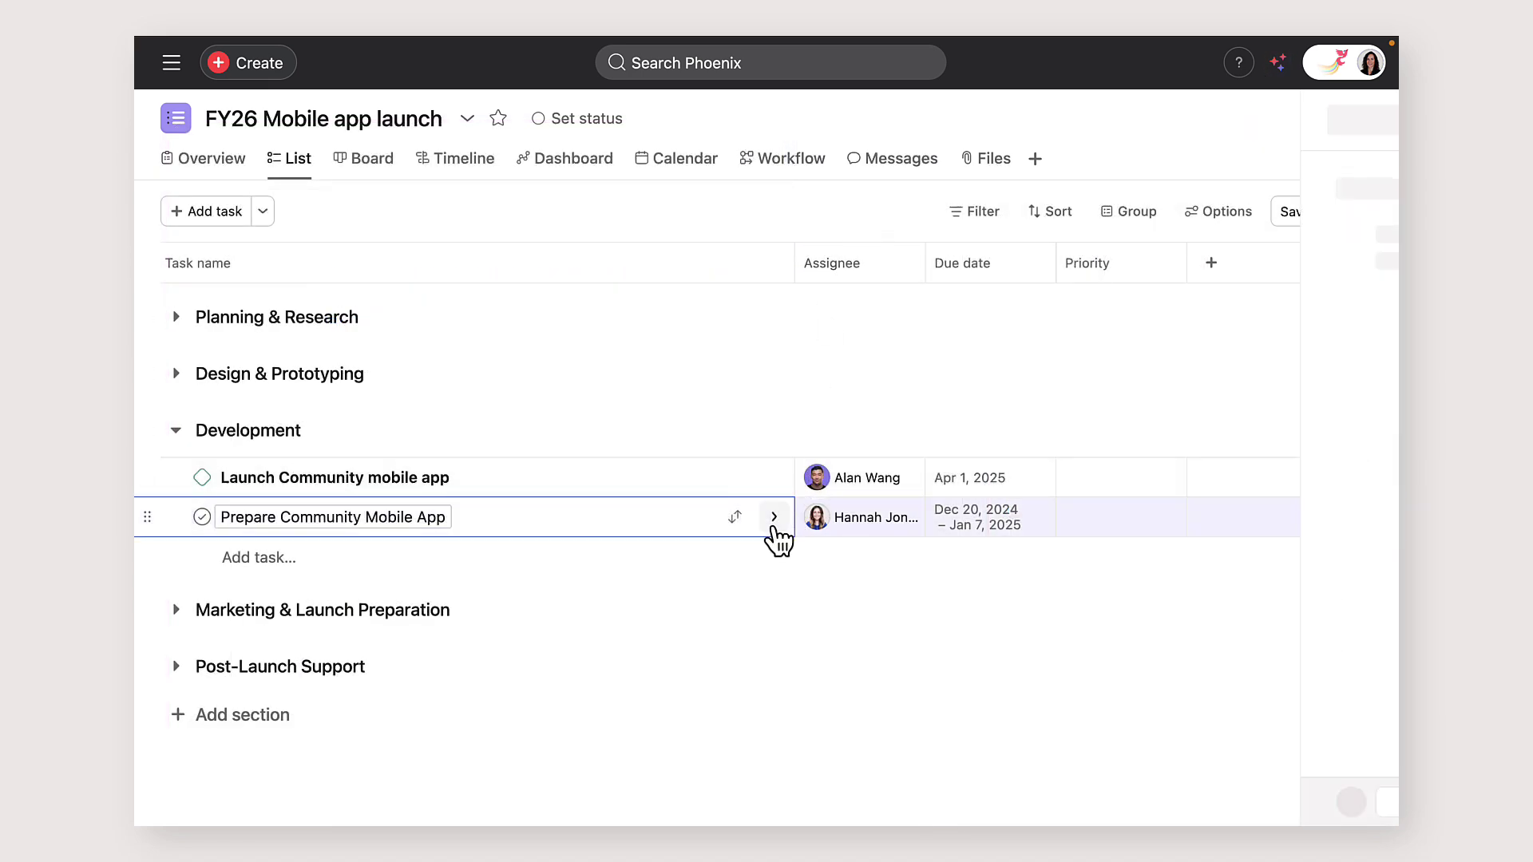
pyautogui.scroll(-2, 773, 529)
pyautogui.scroll(-3, 773, 530)
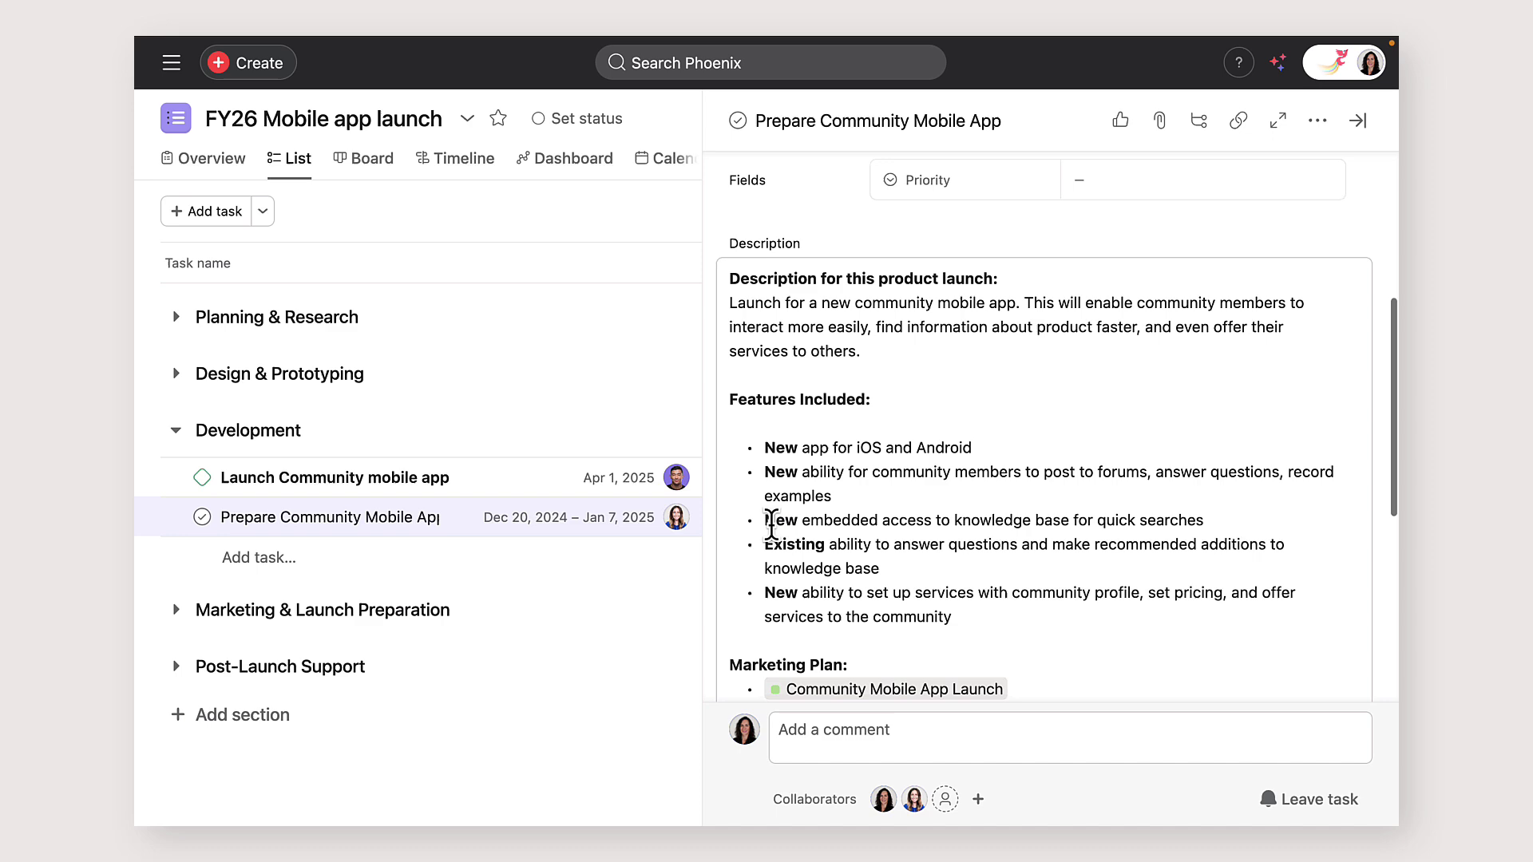
pyautogui.scroll(-1, 773, 529)
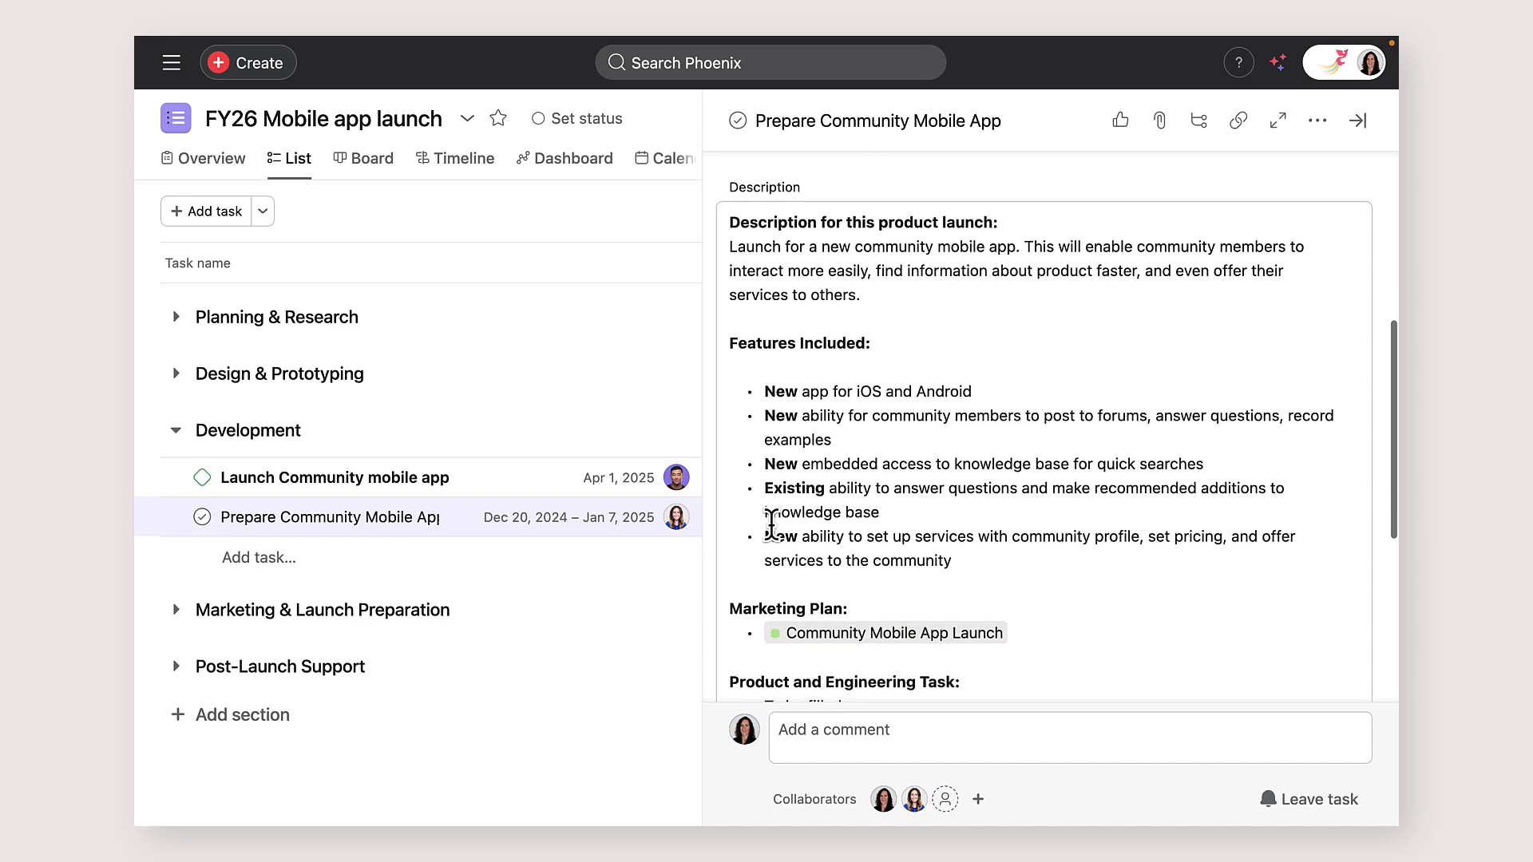
pyautogui.click(1317, 121)
pyautogui.click(1202, 332)
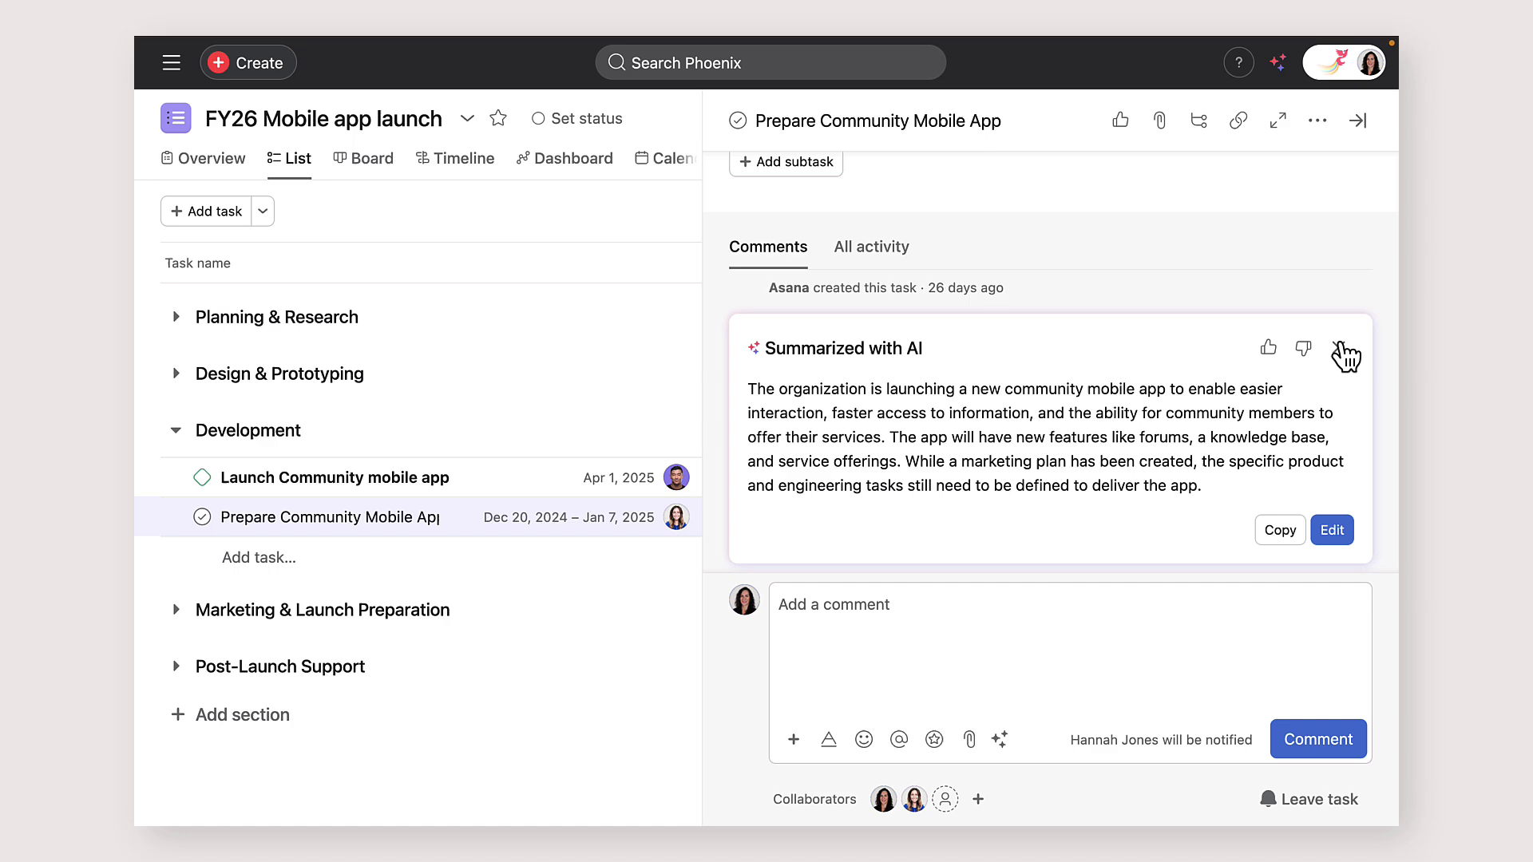
pyautogui.click(1340, 349)
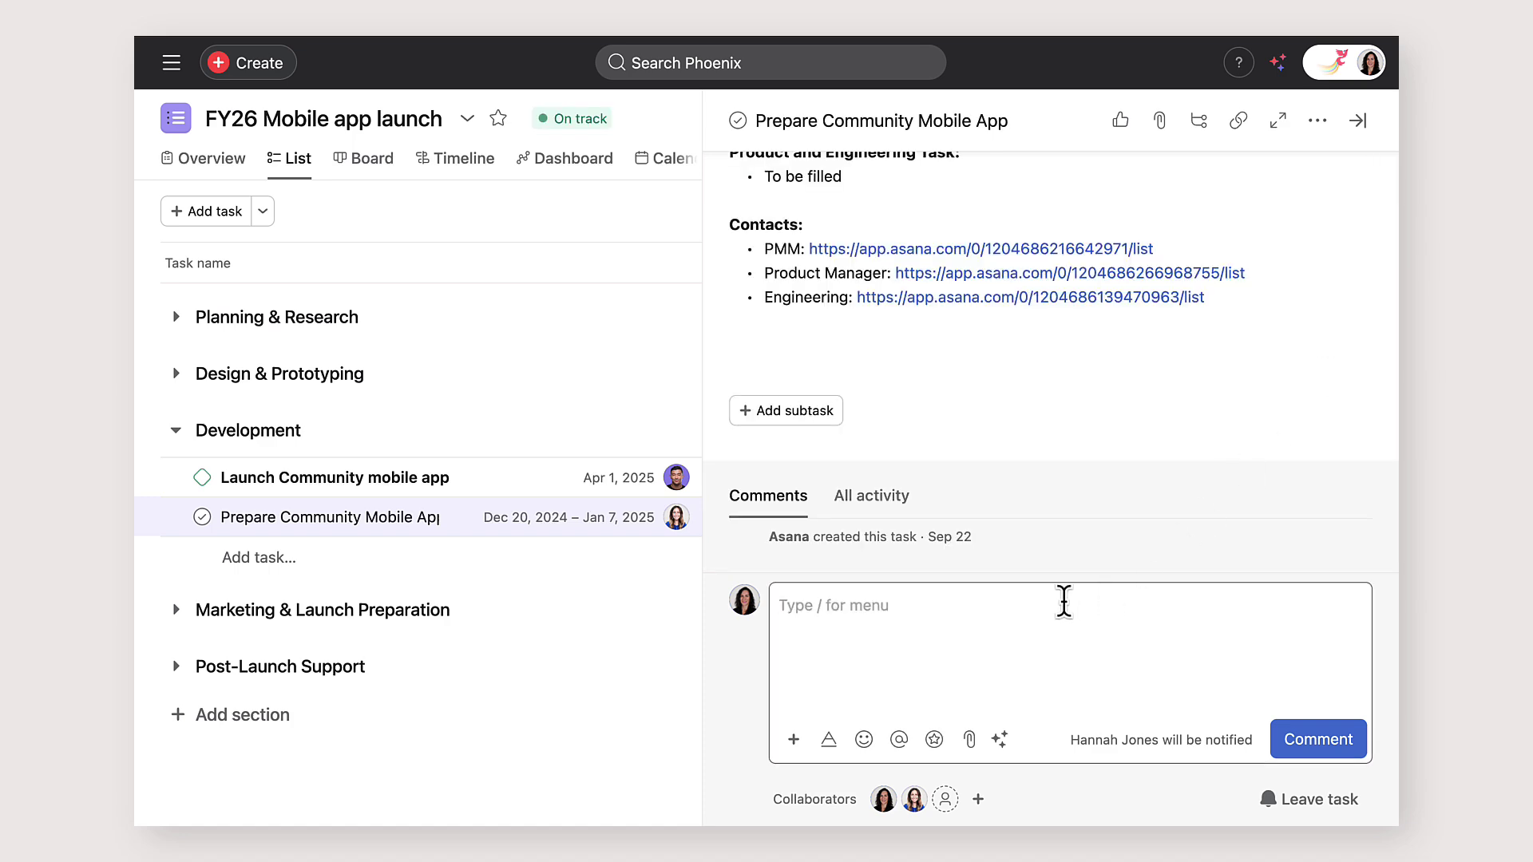
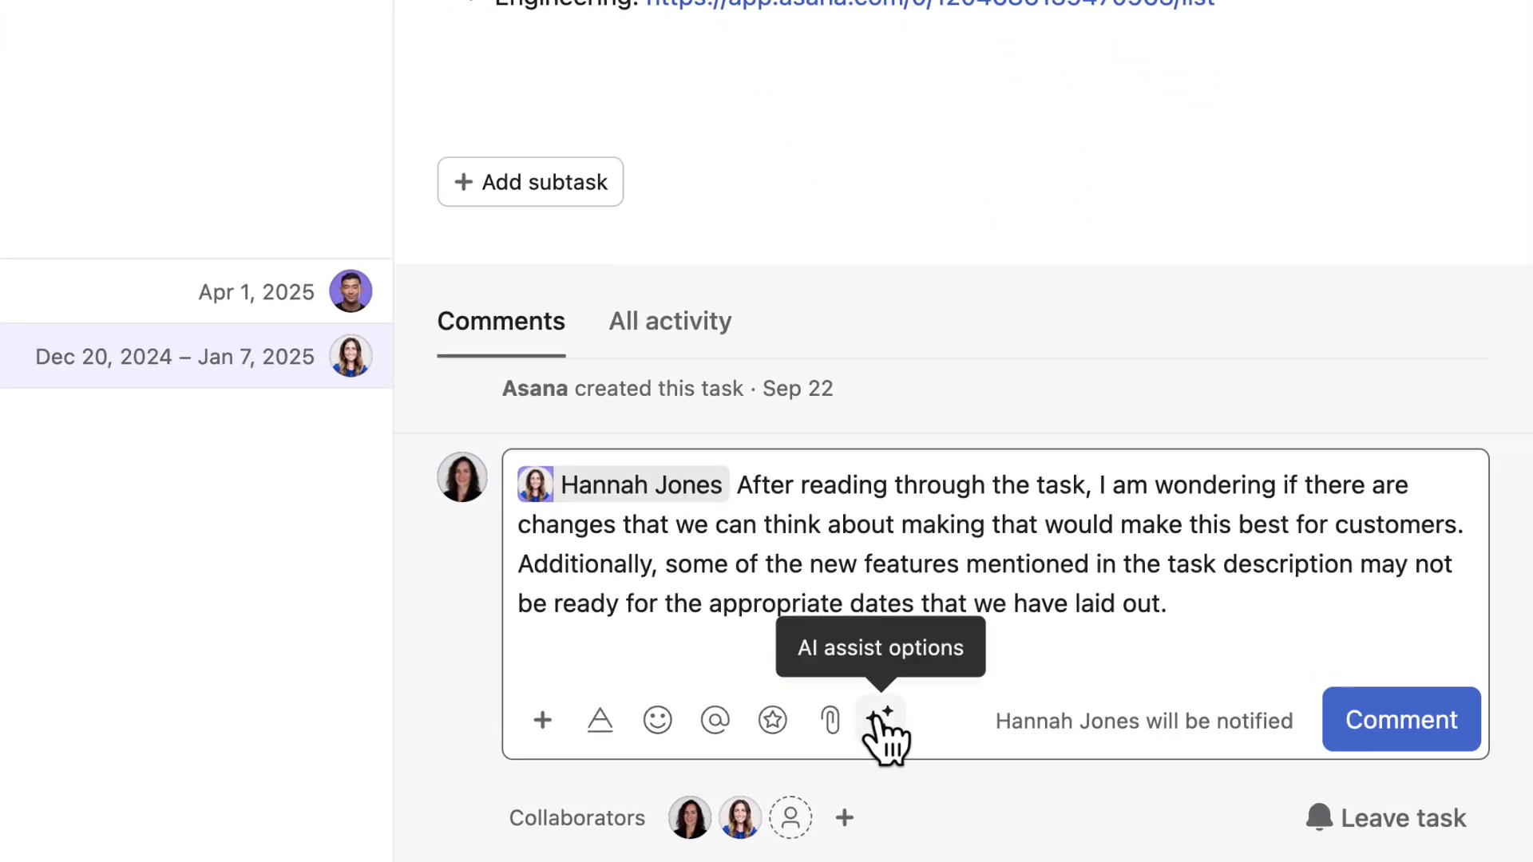
pyautogui.click(880, 717)
pyautogui.click(854, 667)
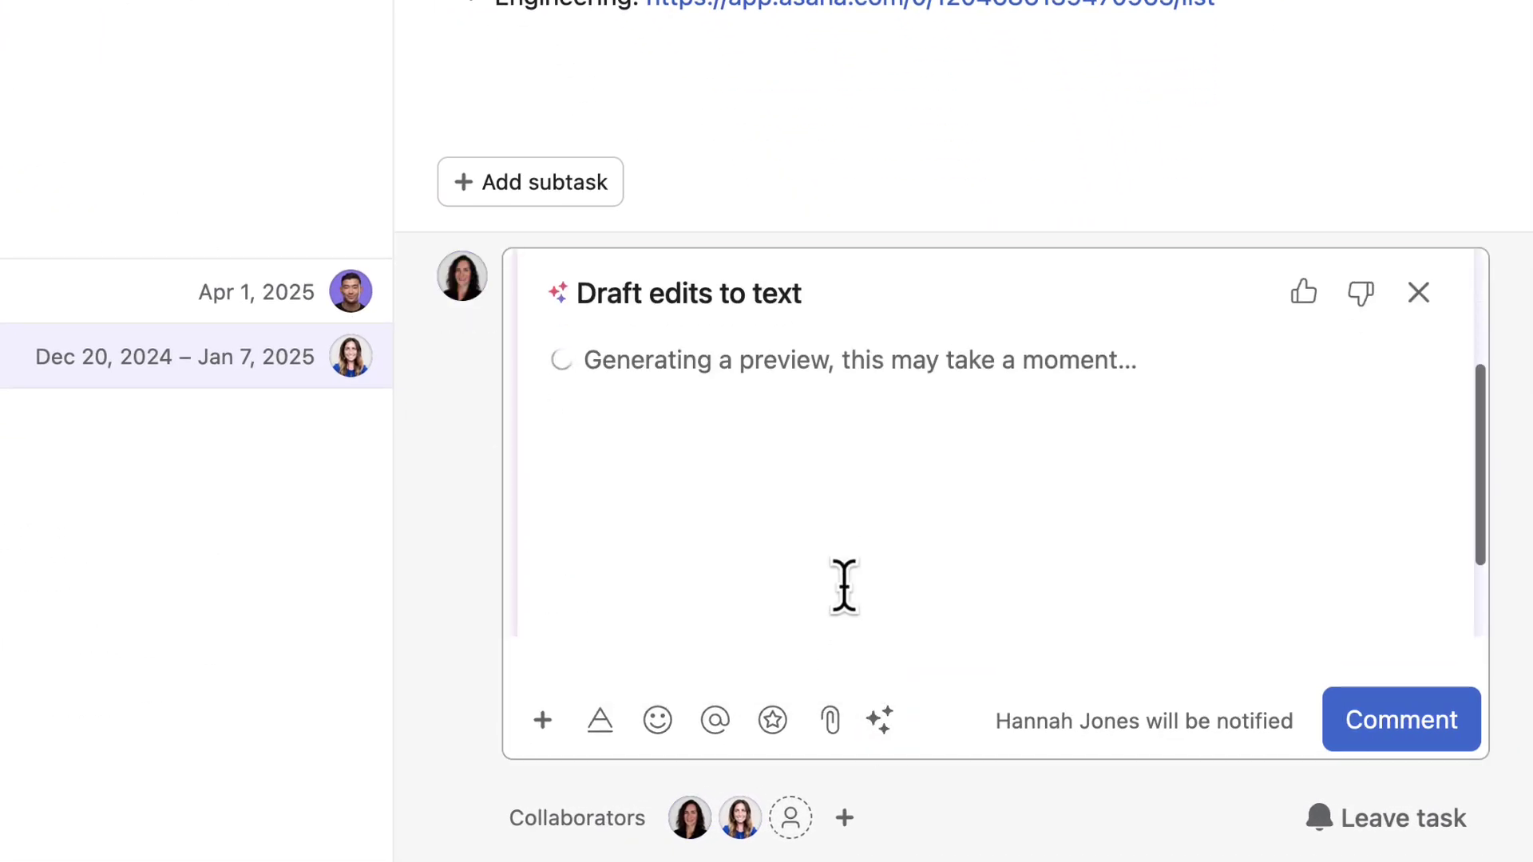
pyautogui.scroll(-2, 844, 587)
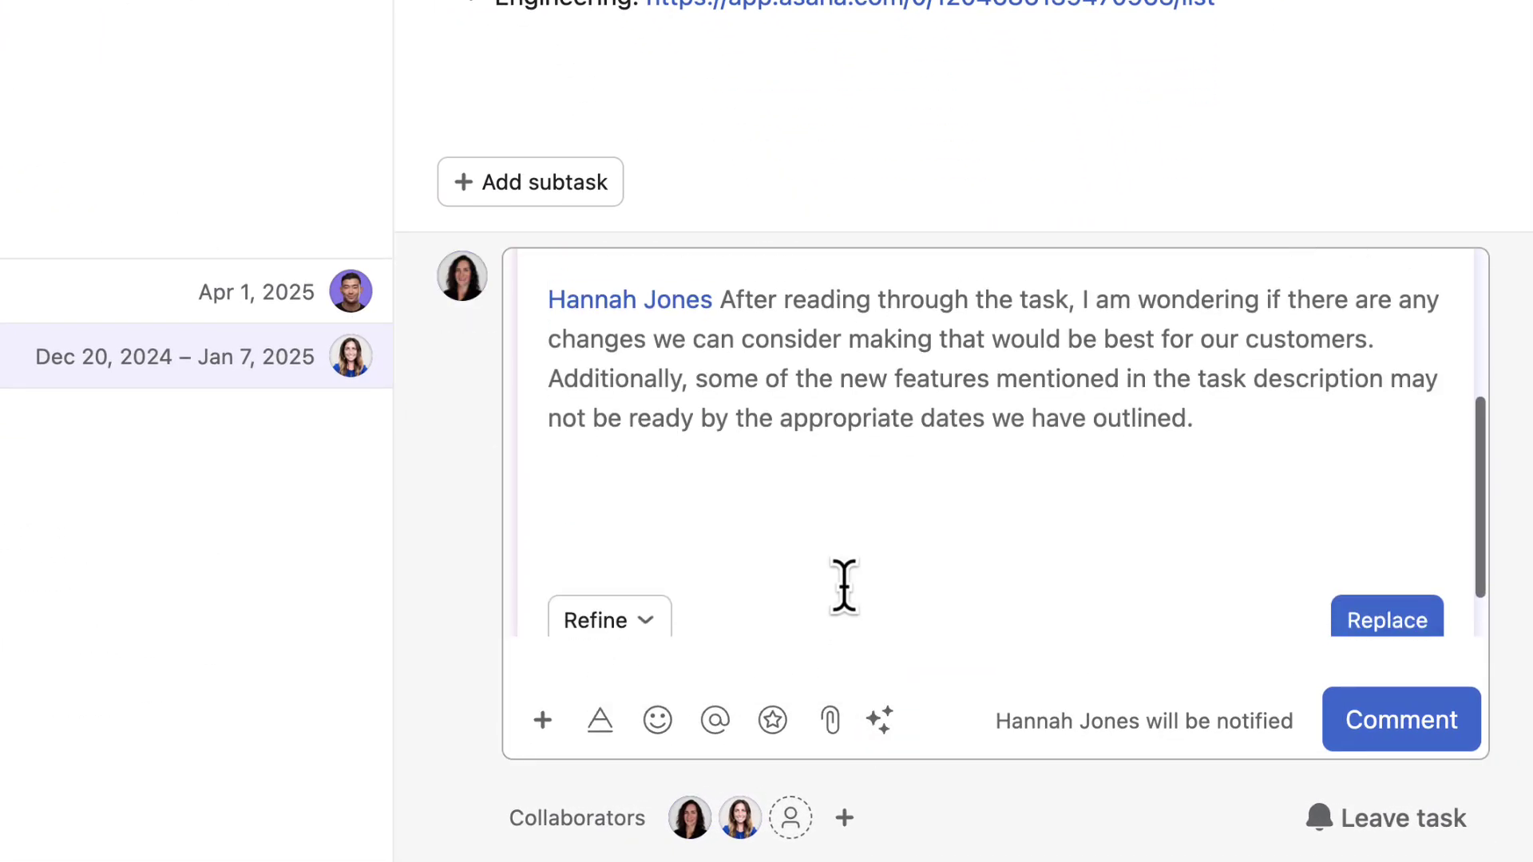
pyautogui.click(651, 611)
pyautogui.click(659, 441)
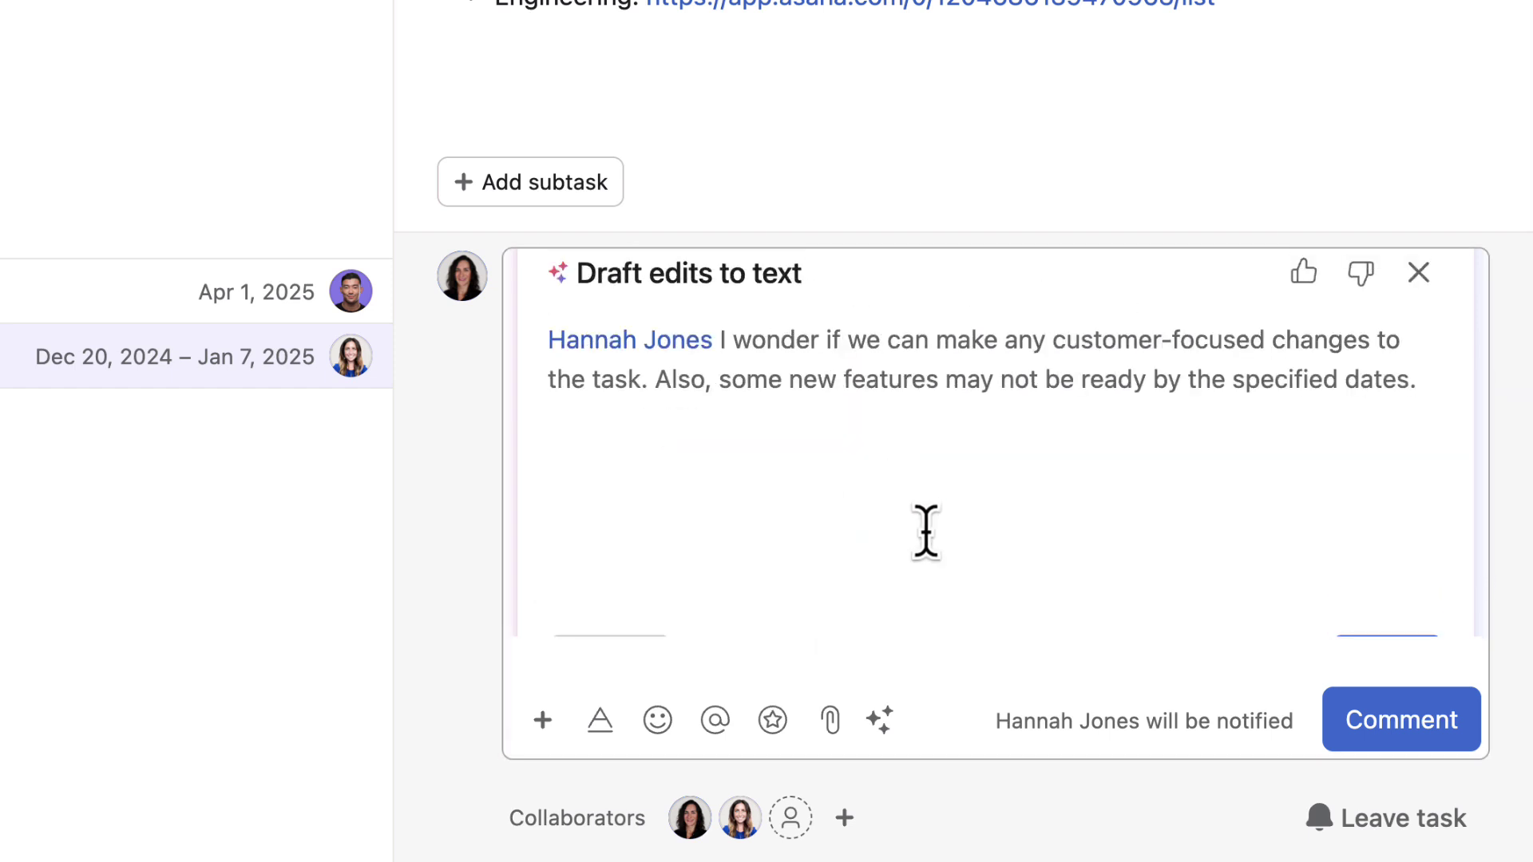
pyautogui.scroll(-2, 942, 531)
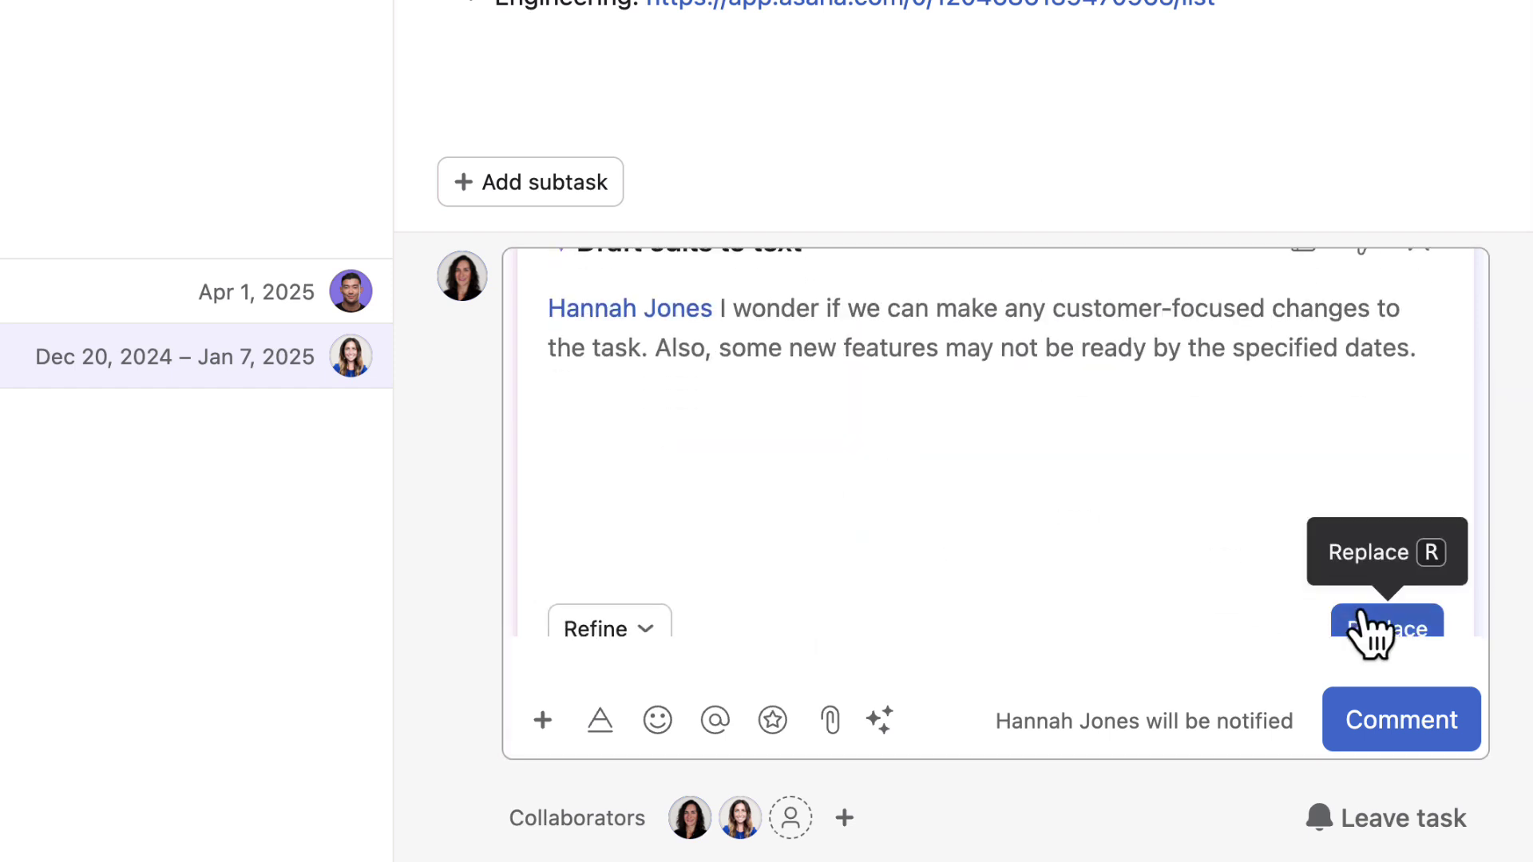
pyautogui.click(1362, 631)
pyautogui.click(1388, 717)
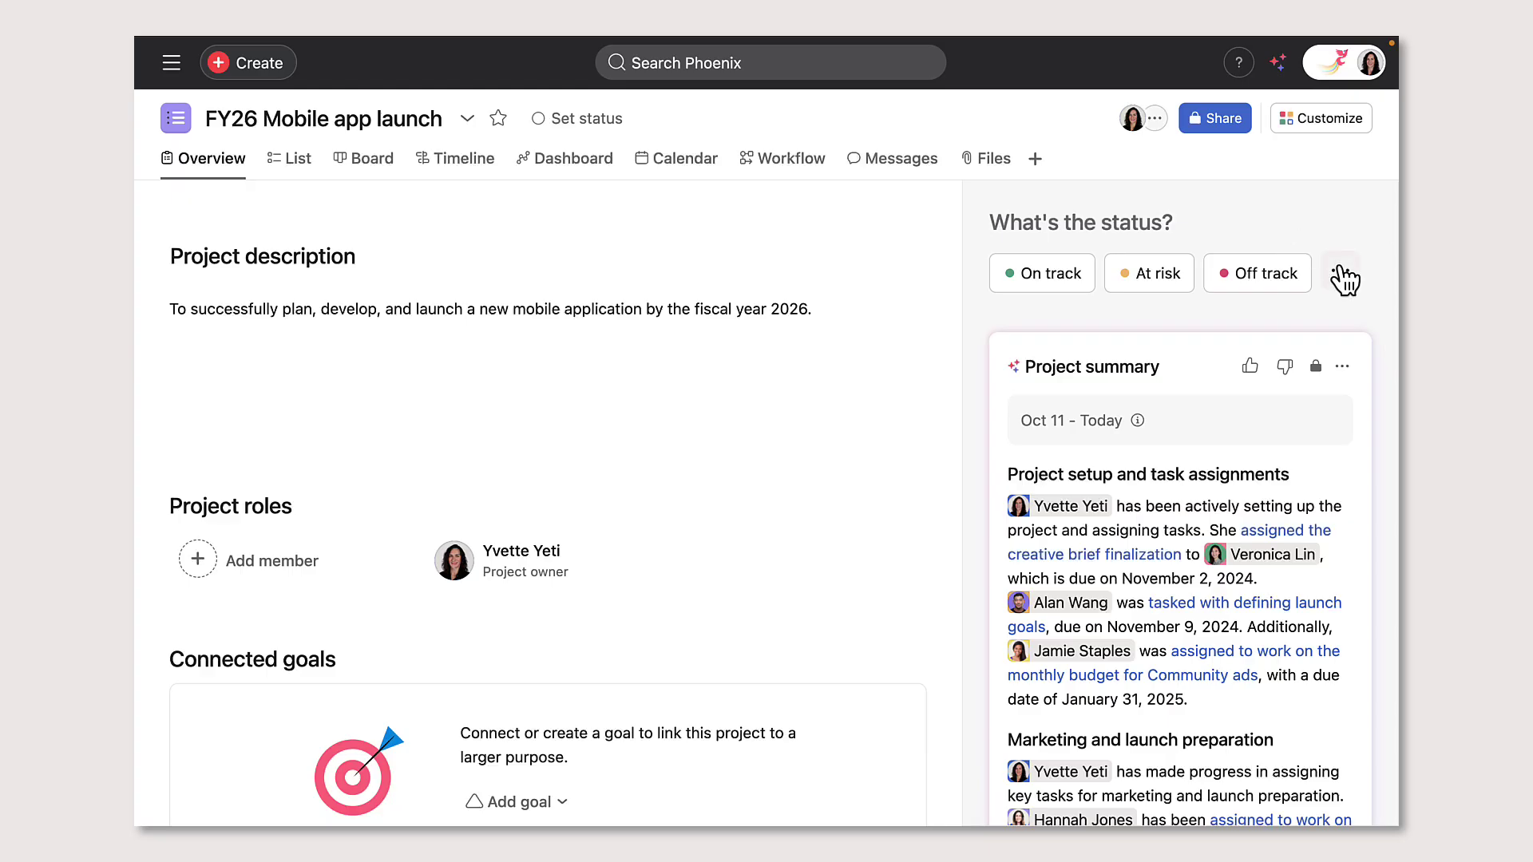
# Draft a project status update with AI and review the generated draft
pyautogui.click(1342, 275)
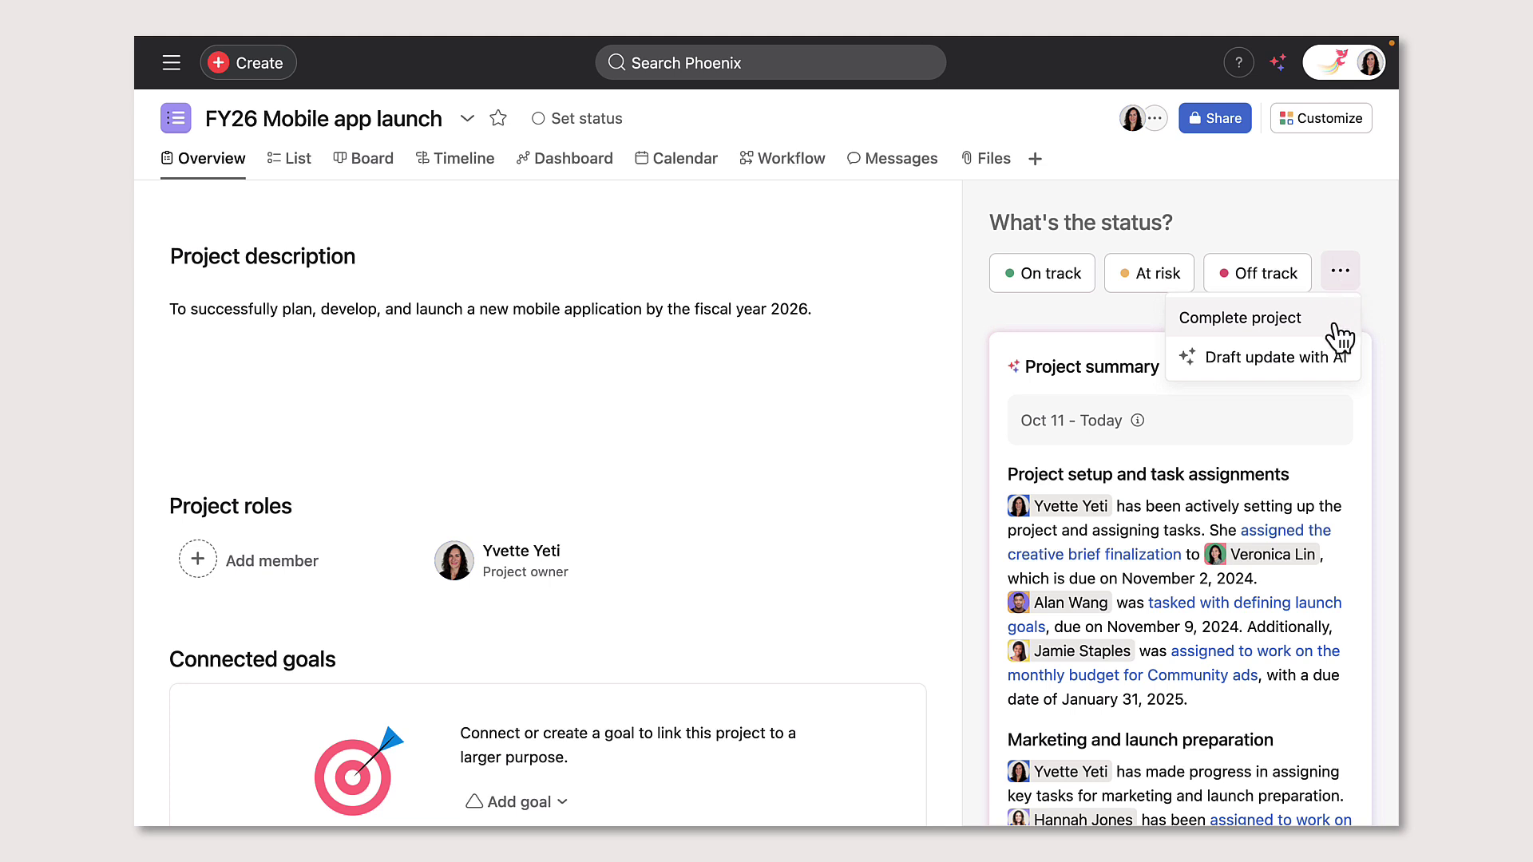
pyautogui.click(1332, 359)
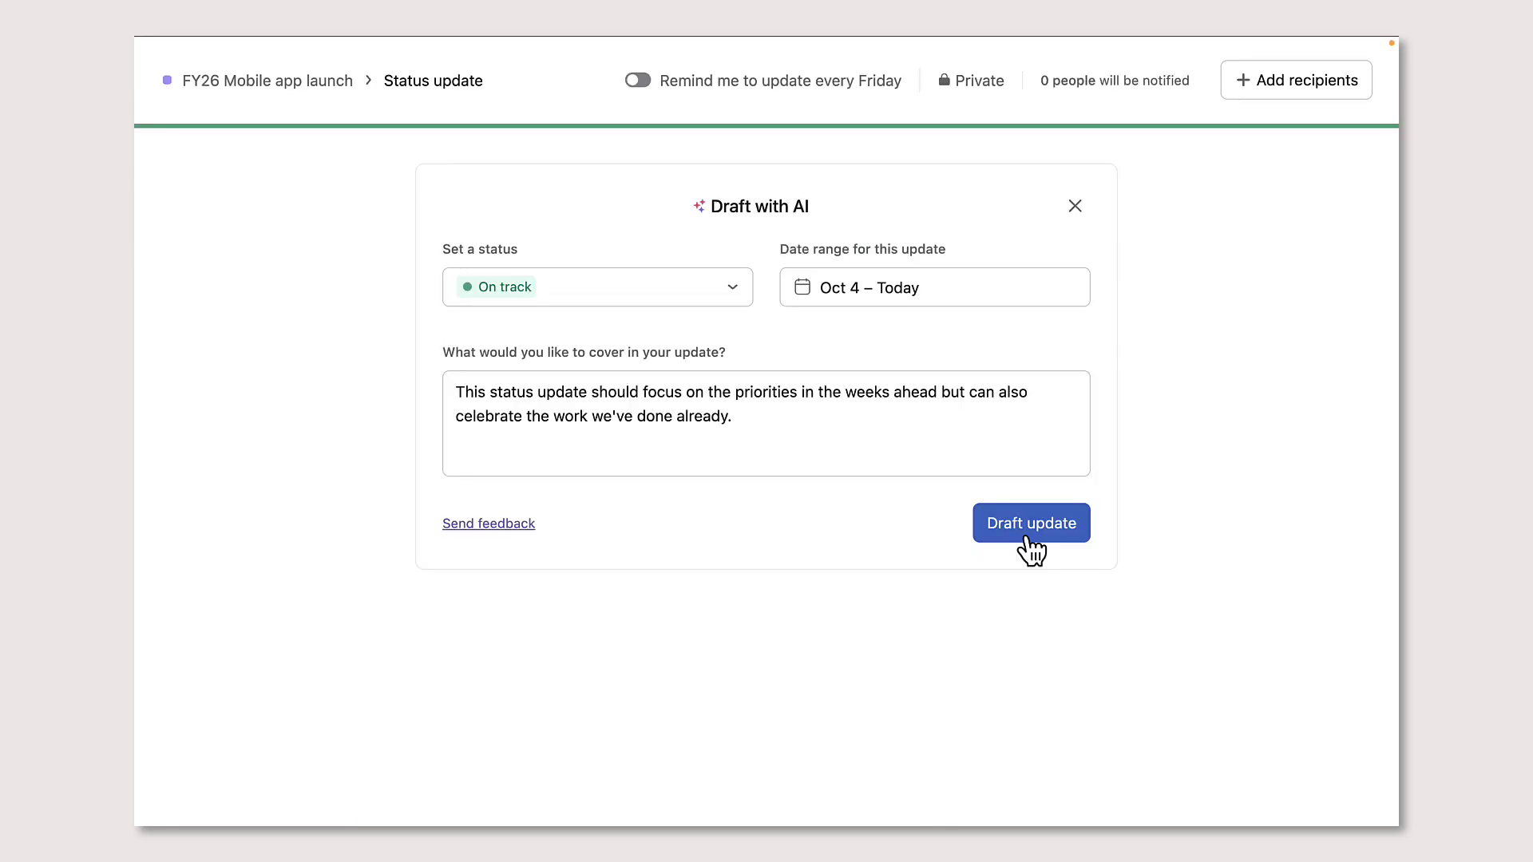
pyautogui.click(1031, 527)
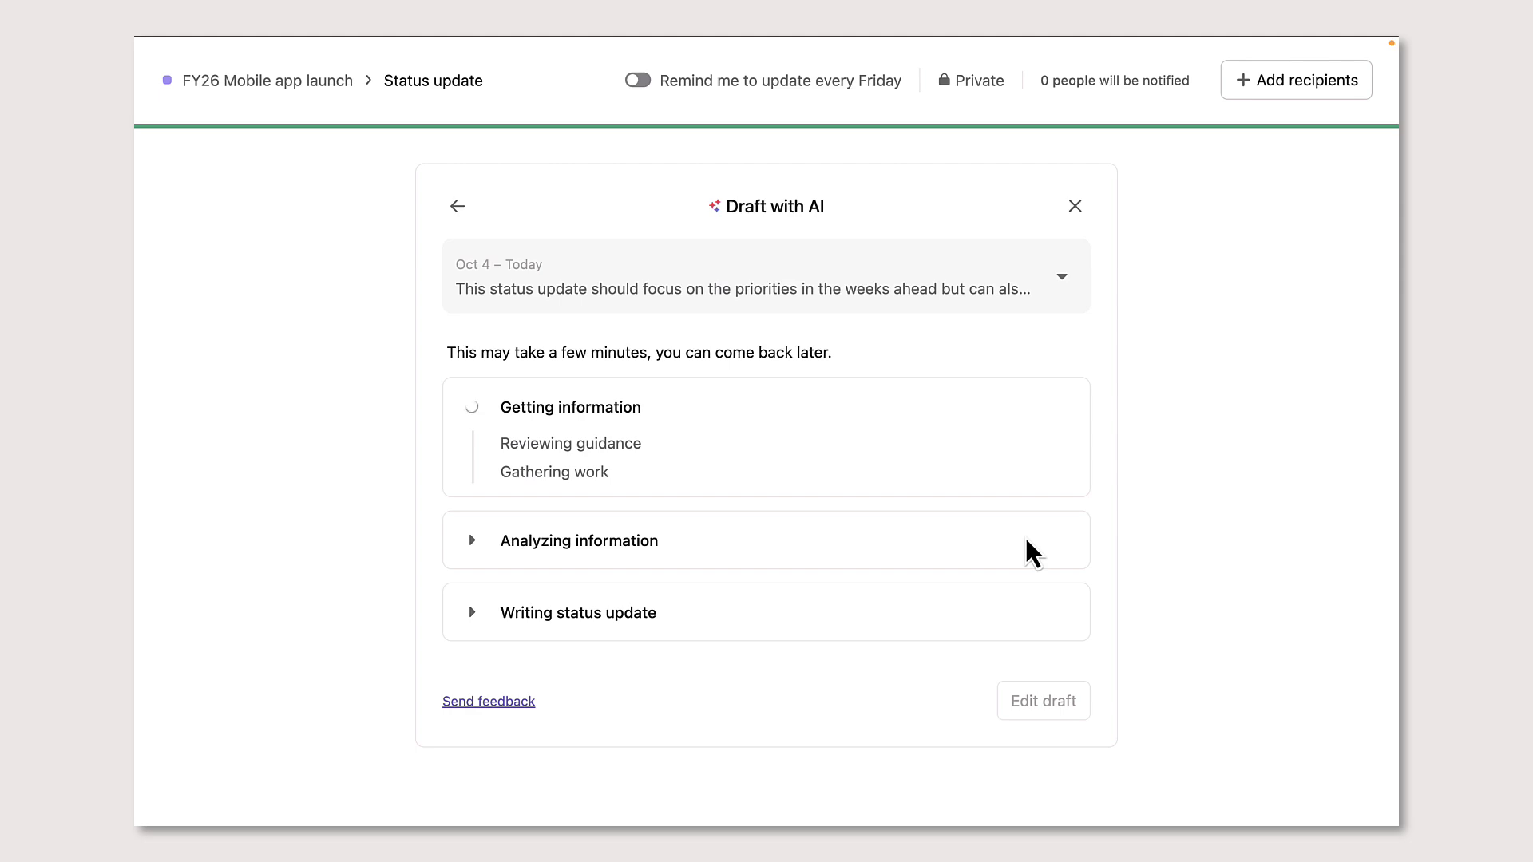
pyautogui.scroll(-5, 558, 693)
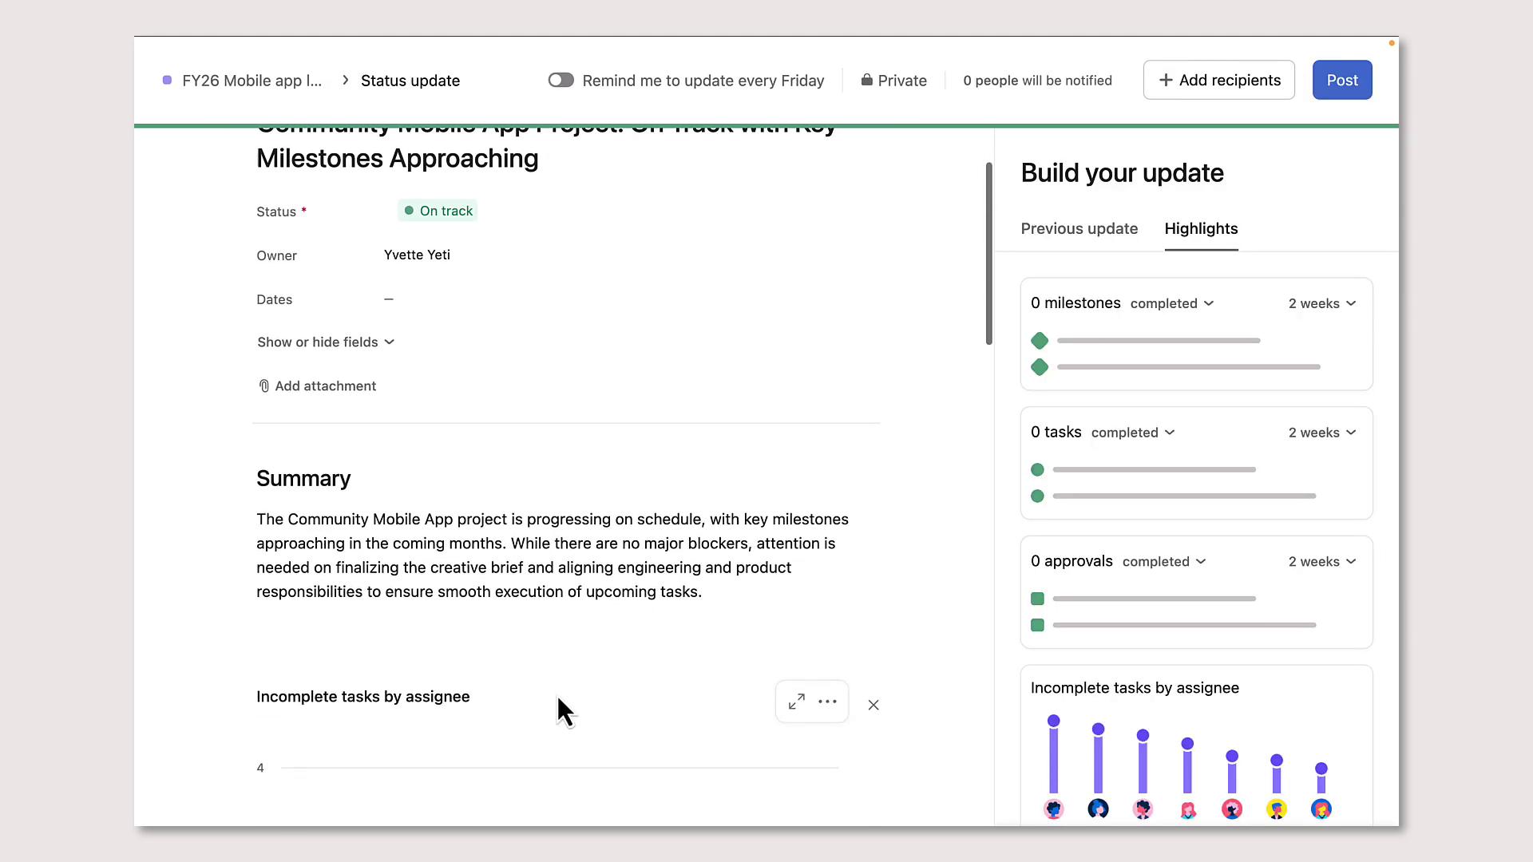
pyautogui.scroll(-2, 557, 694)
pyautogui.scroll(-2, 557, 693)
pyautogui.scroll(-2, 557, 693)
pyautogui.scroll(-2, 559, 703)
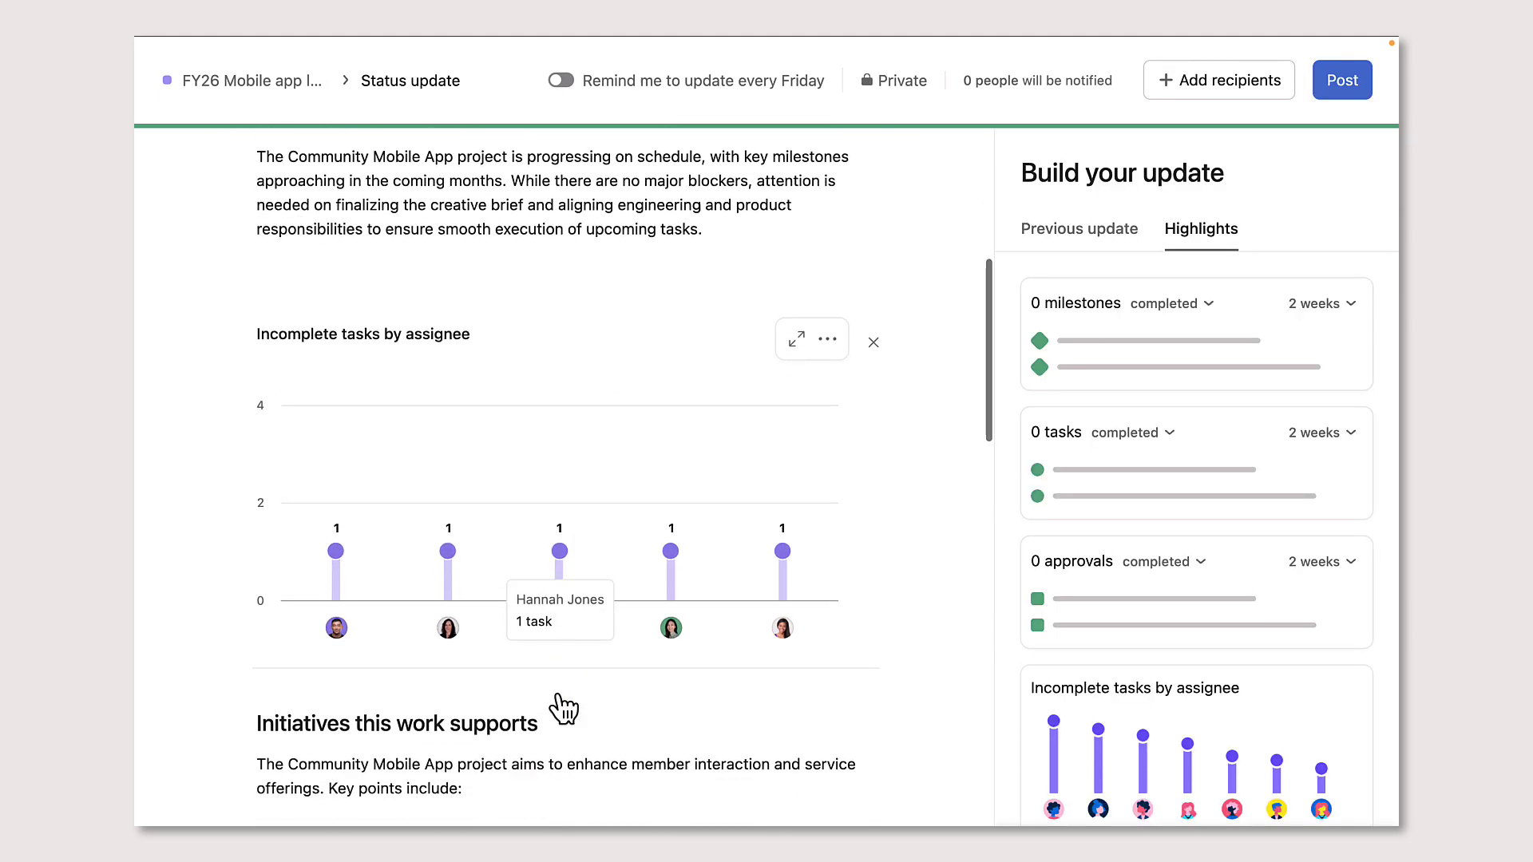
pyautogui.scroll(-2, 559, 699)
pyautogui.scroll(-4, 557, 694)
pyautogui.scroll(-3, 557, 694)
pyautogui.scroll(-2, 558, 696)
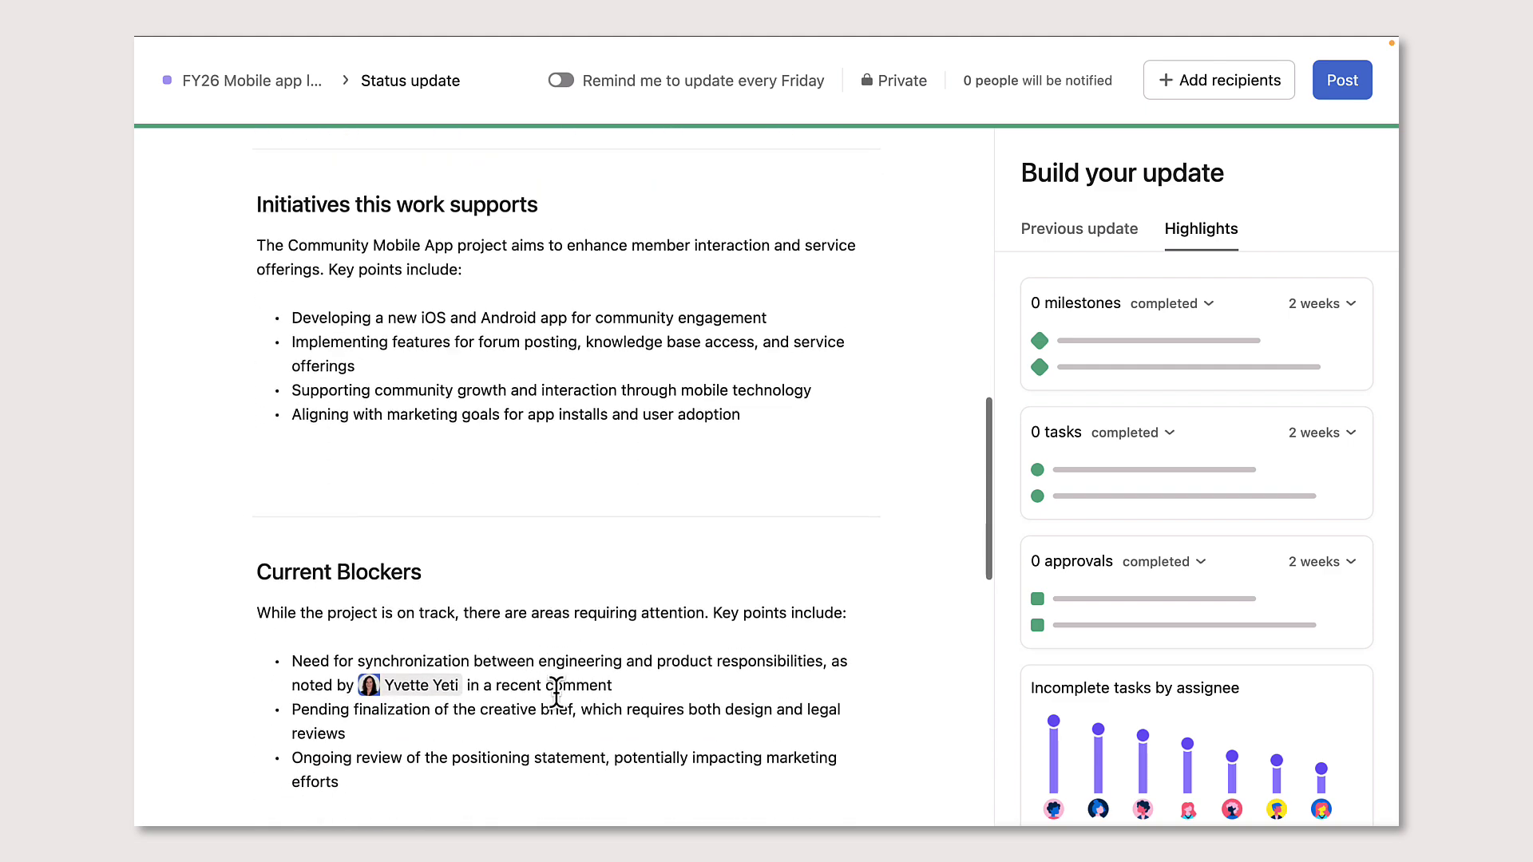
pyautogui.scroll(-1, 557, 692)
pyautogui.scroll(-1, 557, 691)
pyautogui.scroll(-4, 559, 699)
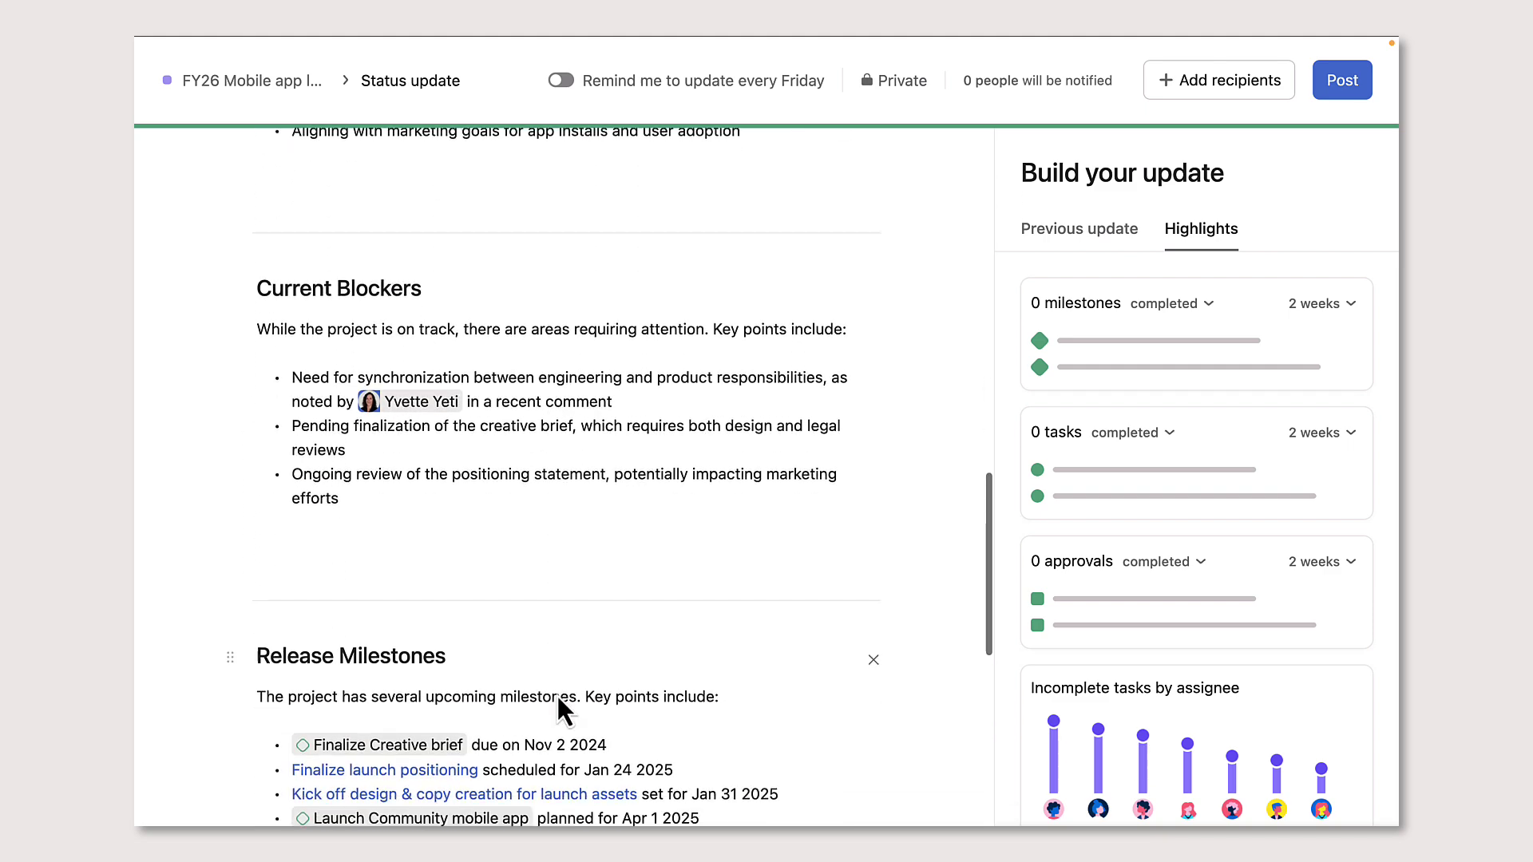
# Retitle 'Release Milestones' to 'Upcoming Milestones' and post the On-track update
pyautogui.doubleClick(288, 591)
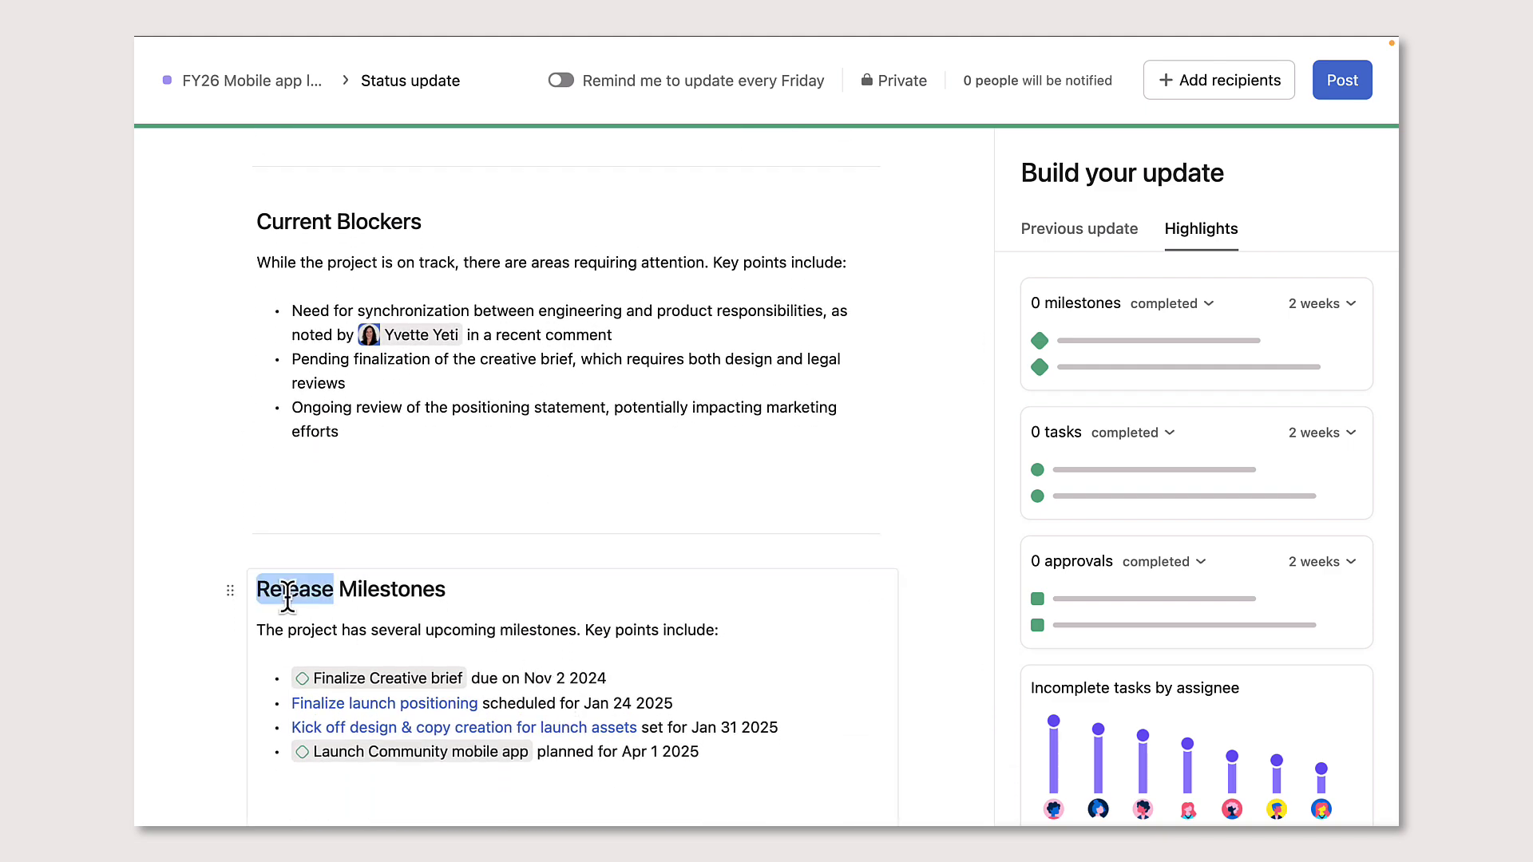
pyautogui.write('Upcoming')
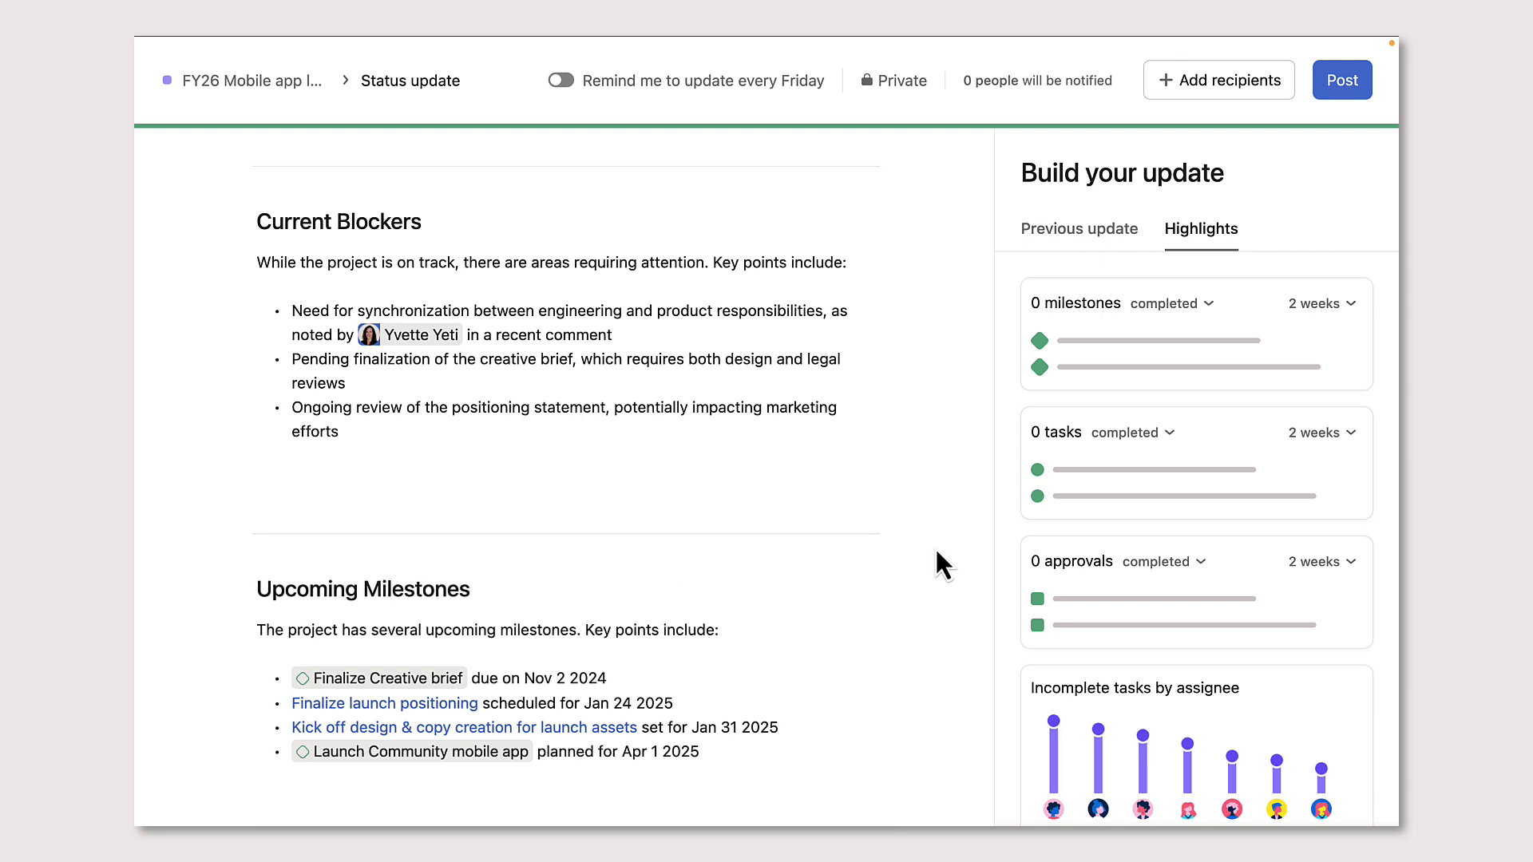
pyautogui.click(1341, 91)
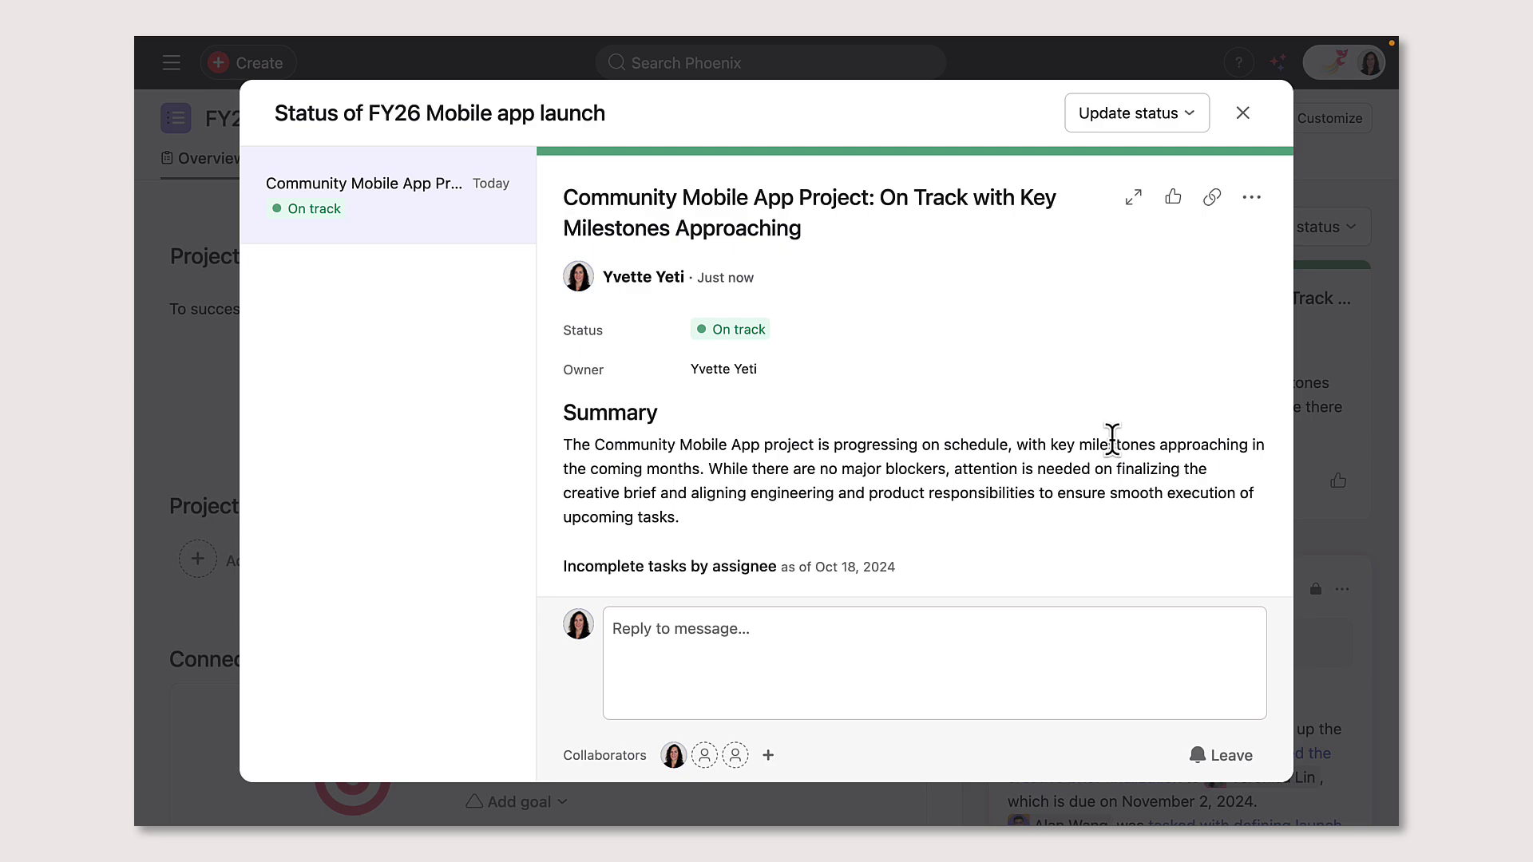